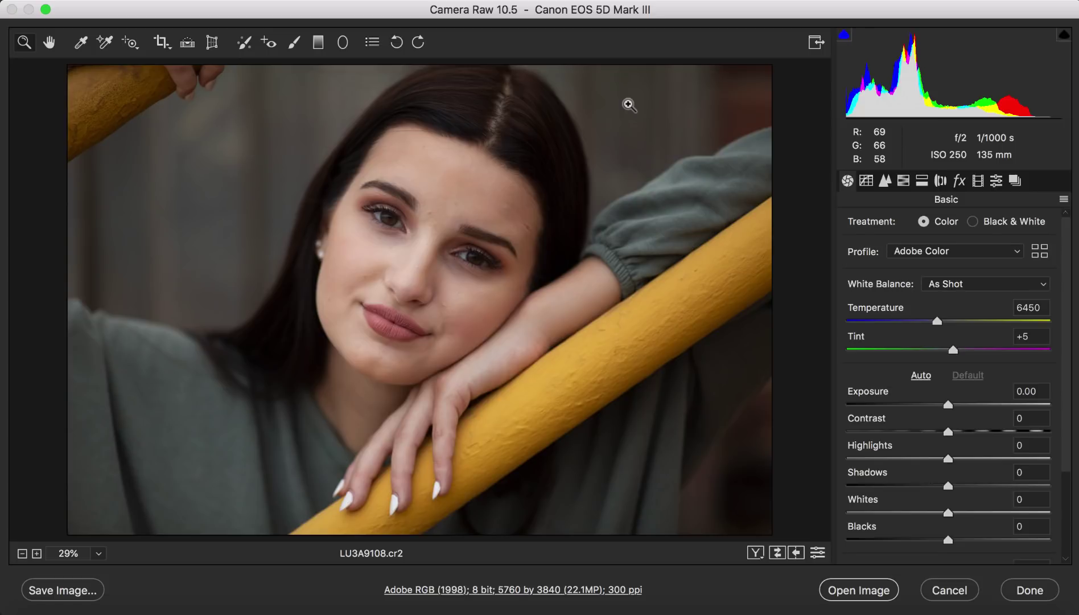
Raise Shadows to +20 in Camera Raw and open the portrait in Photoshop.
left_click_drag(947, 485, 968, 487)
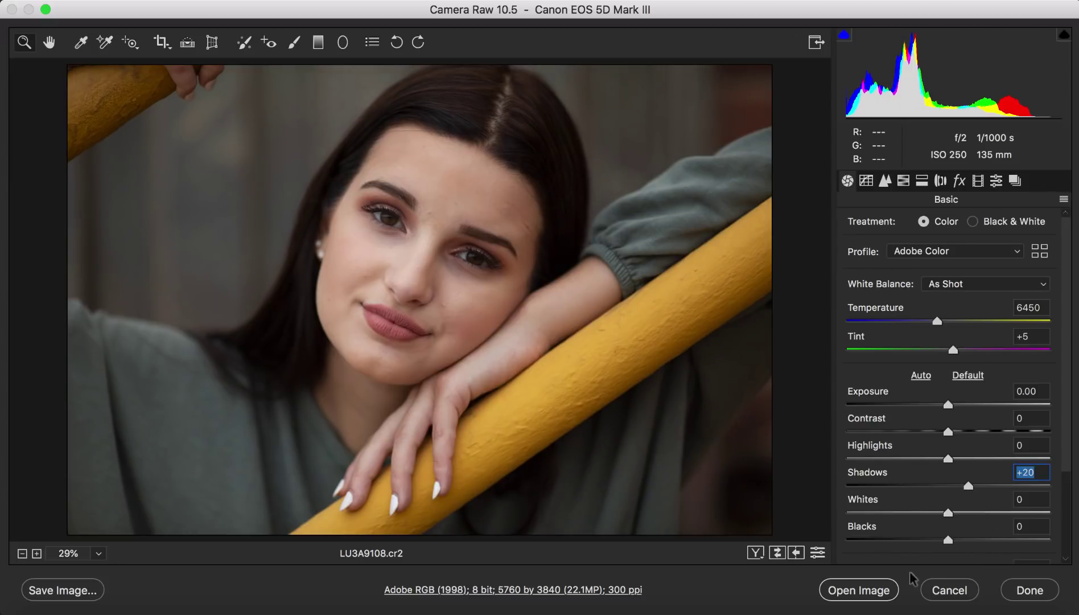
left_click(868, 602)
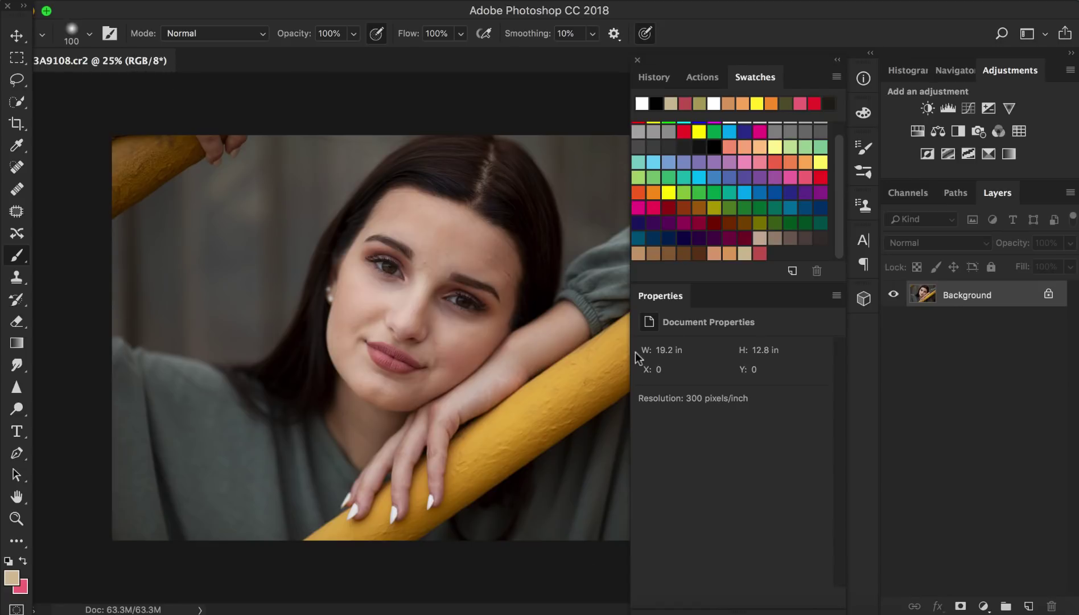
Zoom to 100% and patch out the blemish between the brows with the Patch tool.
key("super+equal")
key("super+equal")
key("super+equal")
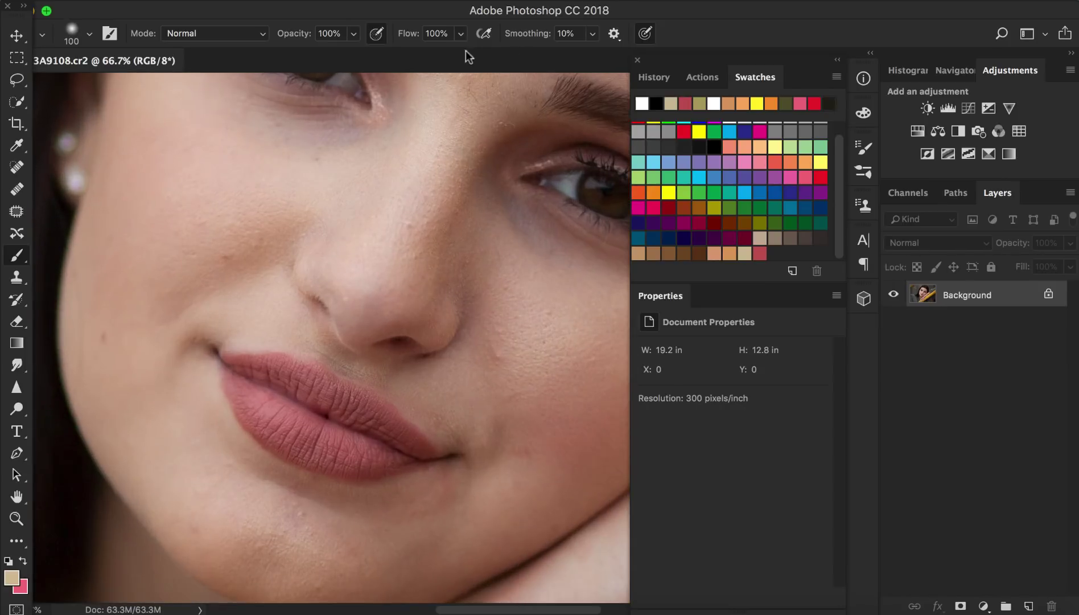
key("super+equal")
scroll(330, 336, "up", 8)
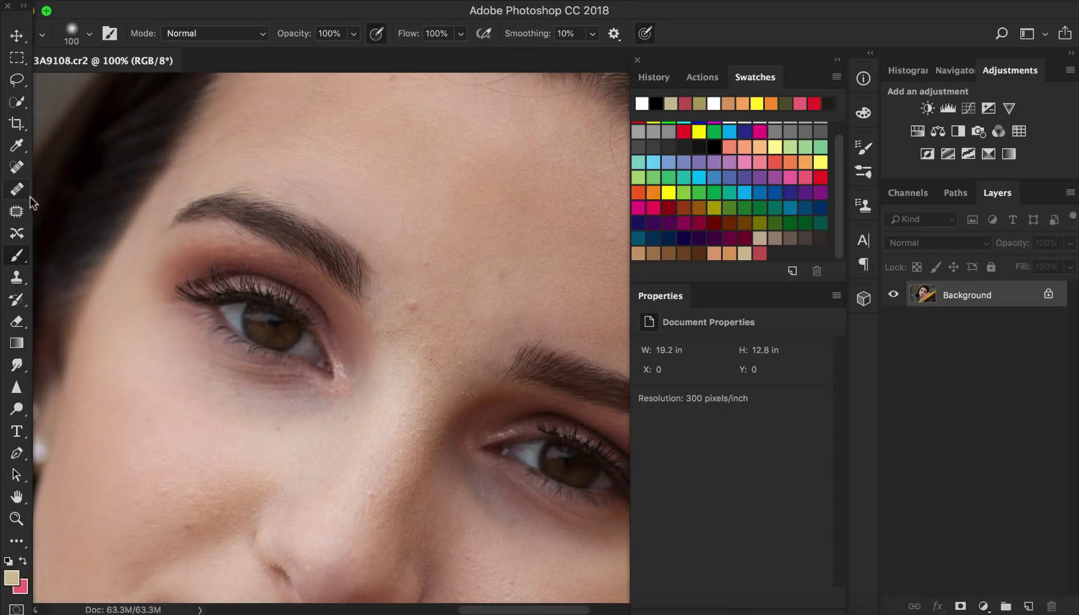
left_click(16, 211)
mouse_move(412, 296)
left_mouse_down()
mouse_move(426, 305)
mouse_move(424, 217)
left_mouse_up()
key("super+d")
Check the patched skin, then zoom back out to view the whole portrait.
scroll(330, 336, "down", 6)
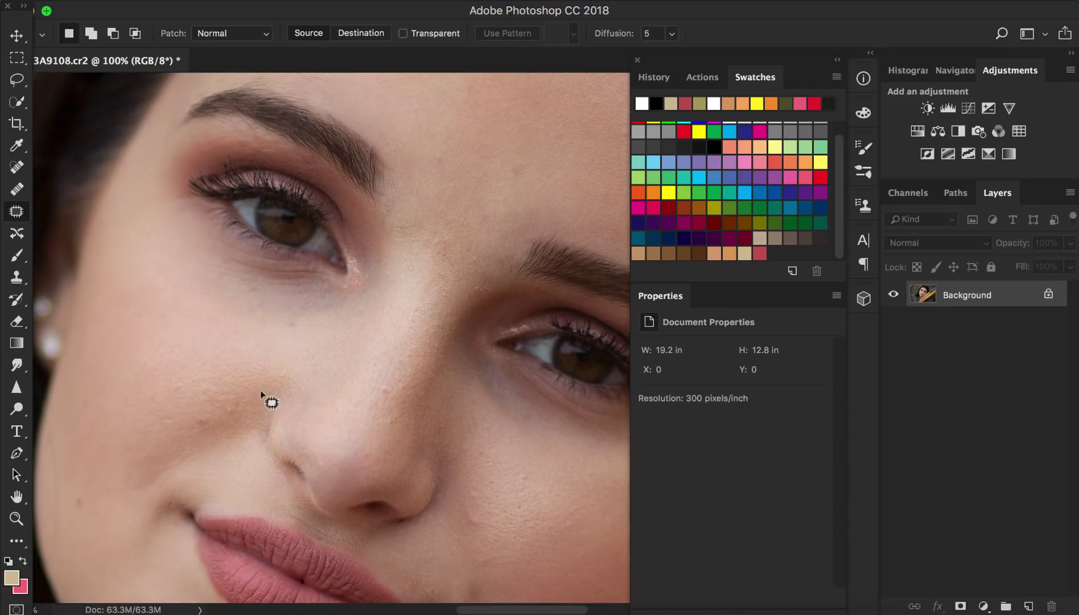
scroll(261, 390, "down", 5)
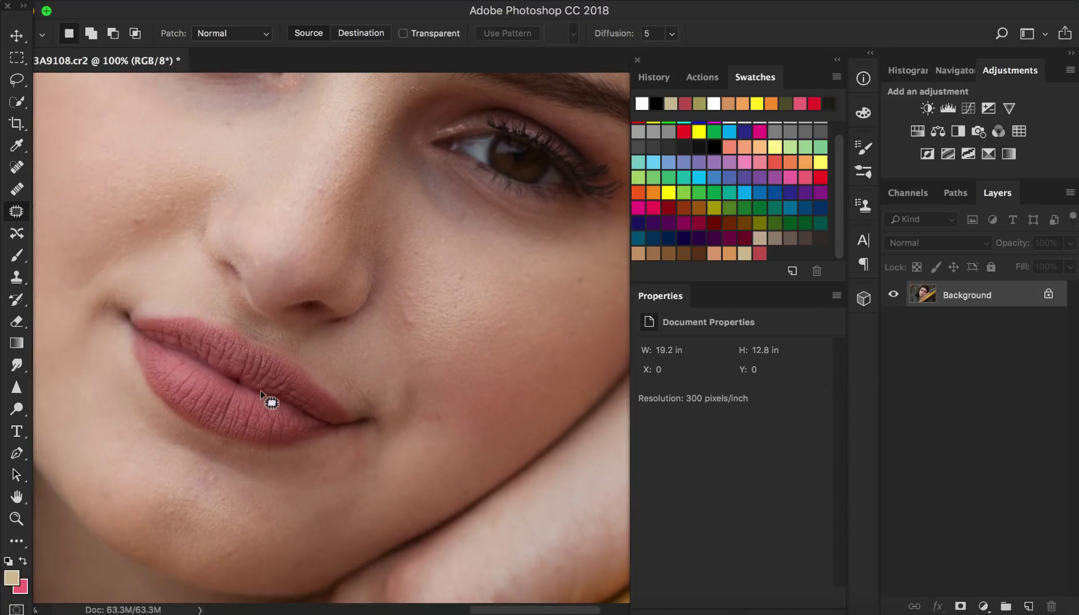
scroll(261, 389, "left", 6)
scroll(261, 390, "up", 3)
scroll(233, 373, "down", 4)
key("super+minus")
scroll(308, 373, "up", 4)
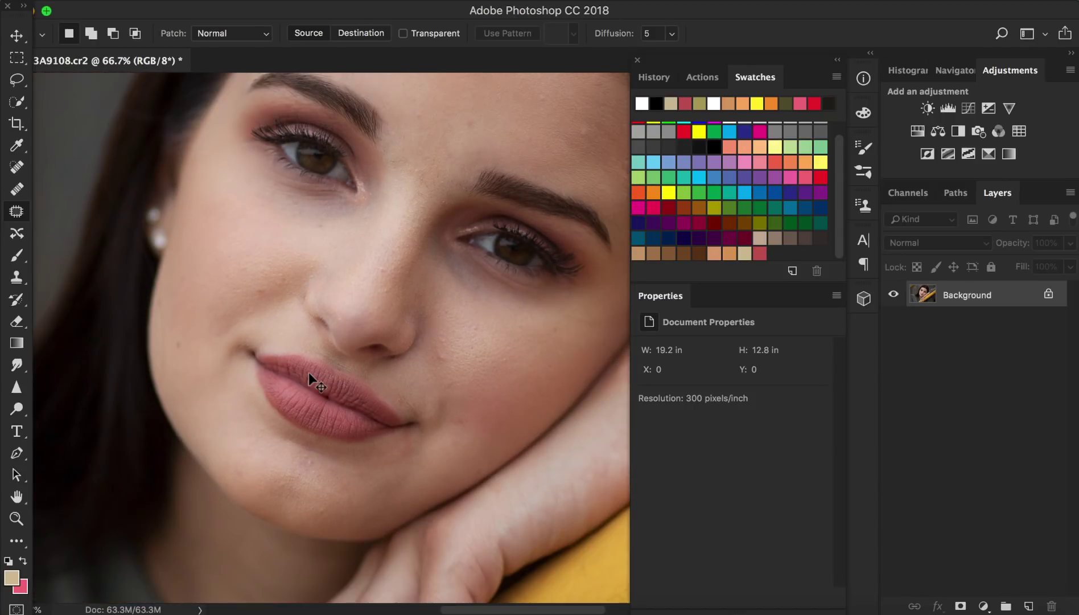
key("super+minus")
key("super+minus")
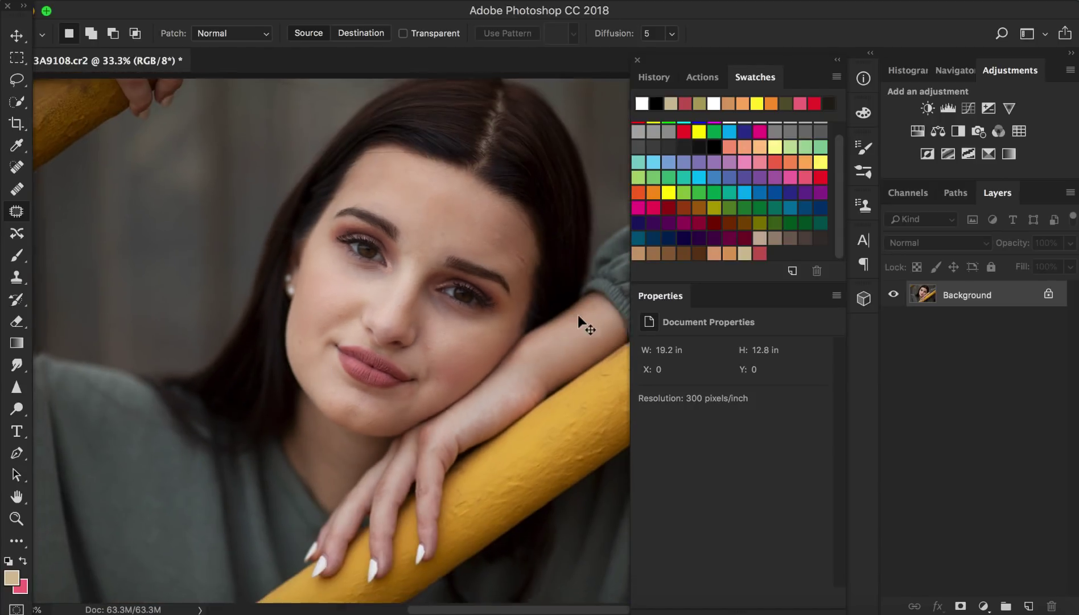
key("super+minus")
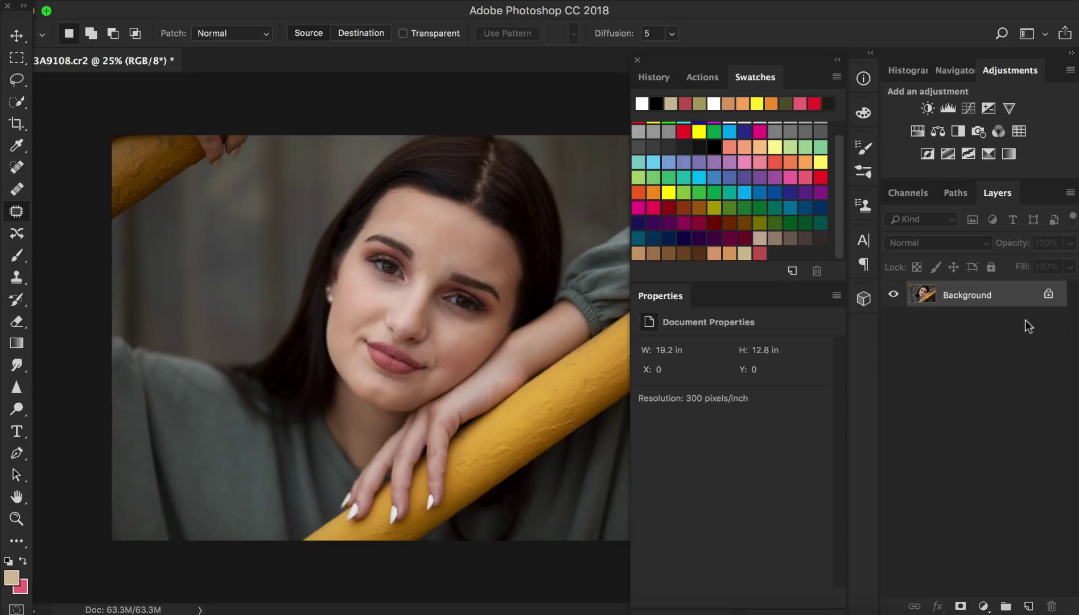
Duplicate the Background as Layer 1, convert it to a smart object, and duplicate it as Layer 1 copy.
key("super+j")
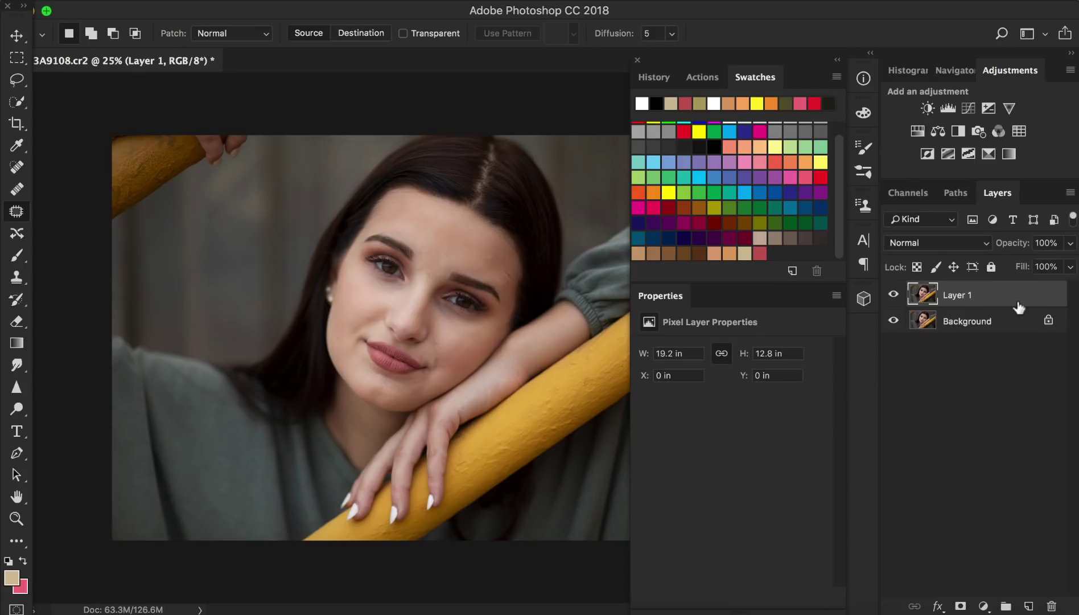
right_click(1018, 307)
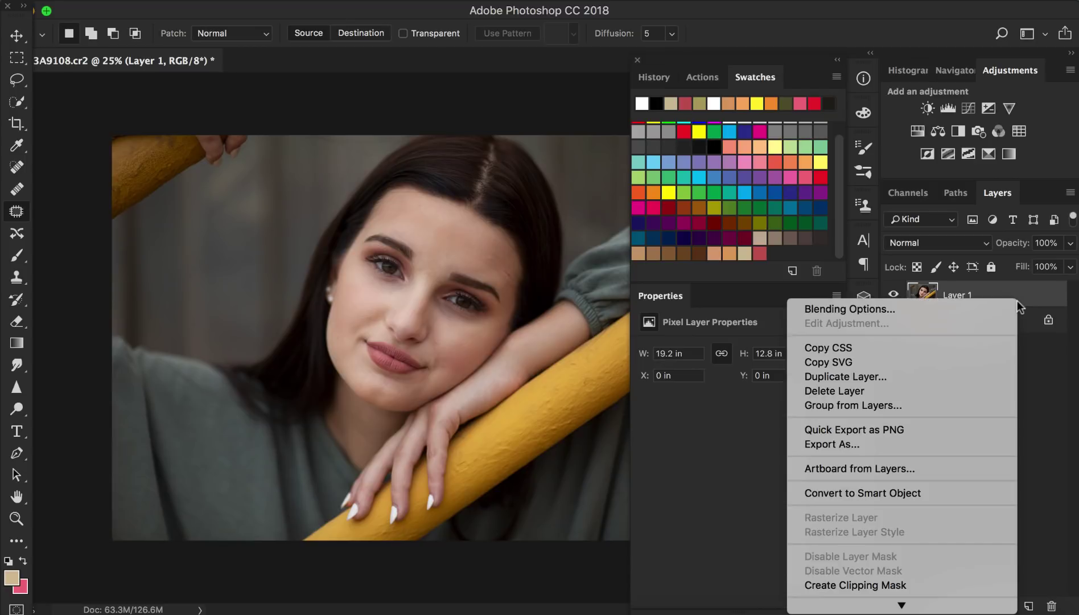
left_click(884, 495)
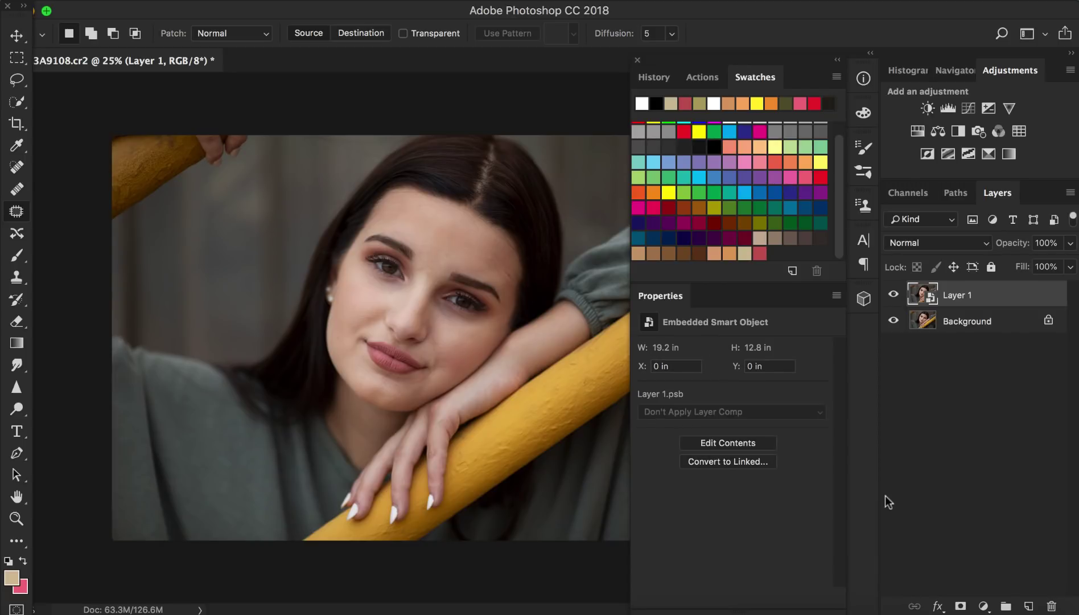
key("ctrl+j")
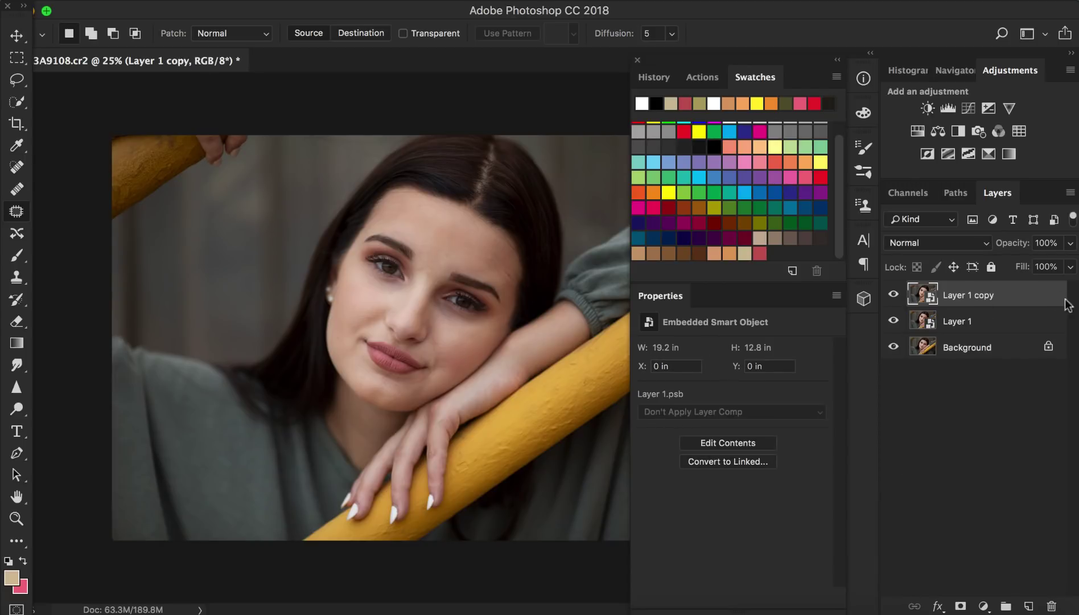
left_click(967, 323)
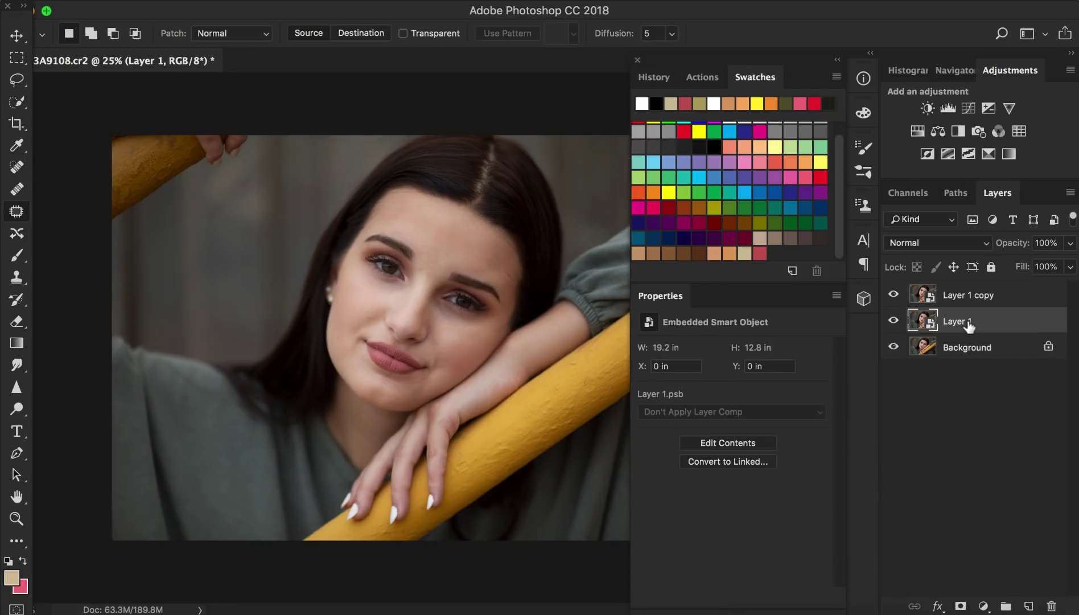
left_click(997, 296)
left_click(990, 322)
Hide Layer 1 copy and blur Layer 1 with a 45.8-pixel Gaussian Blur smart filter.
left_click(893, 294)
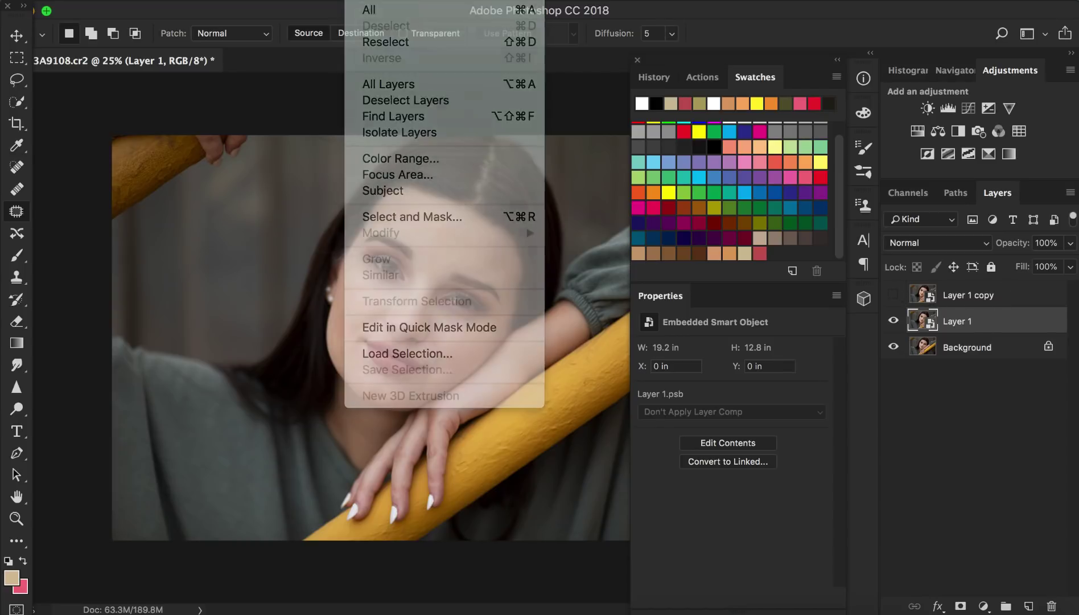
left_click(418, 0)
mouse_move(475, 190)
left_click(740, 253)
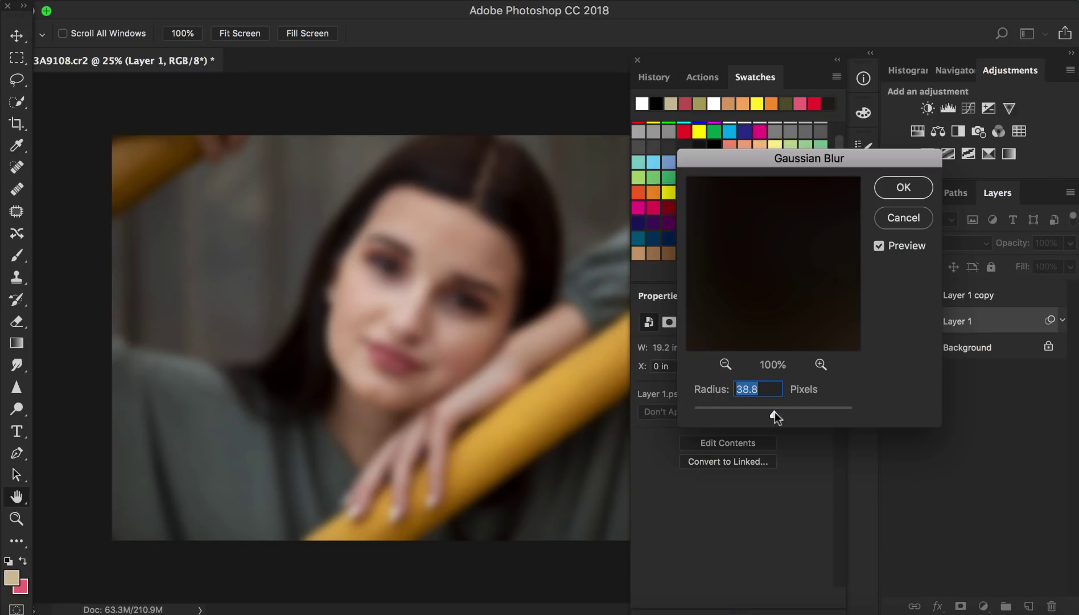
left_click_drag(778, 408, 752, 408)
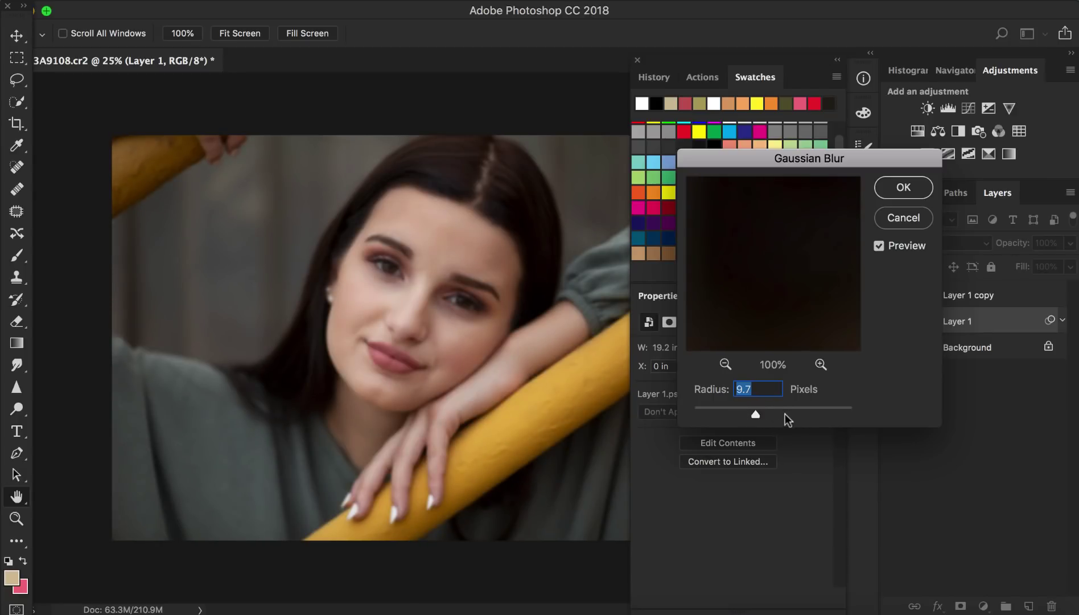
left_click(772, 408)
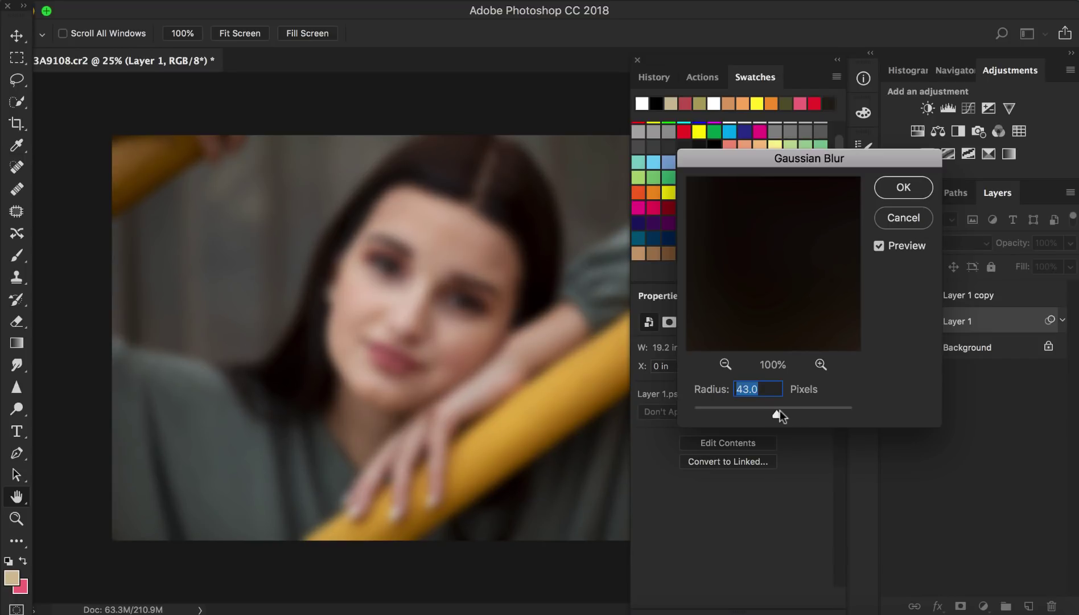
left_click_drag(779, 412, 777, 412)
key("Return")
Show Layer 1 copy and apply a High Pass filter with a 2.8-pixel radius.
left_click(893, 294)
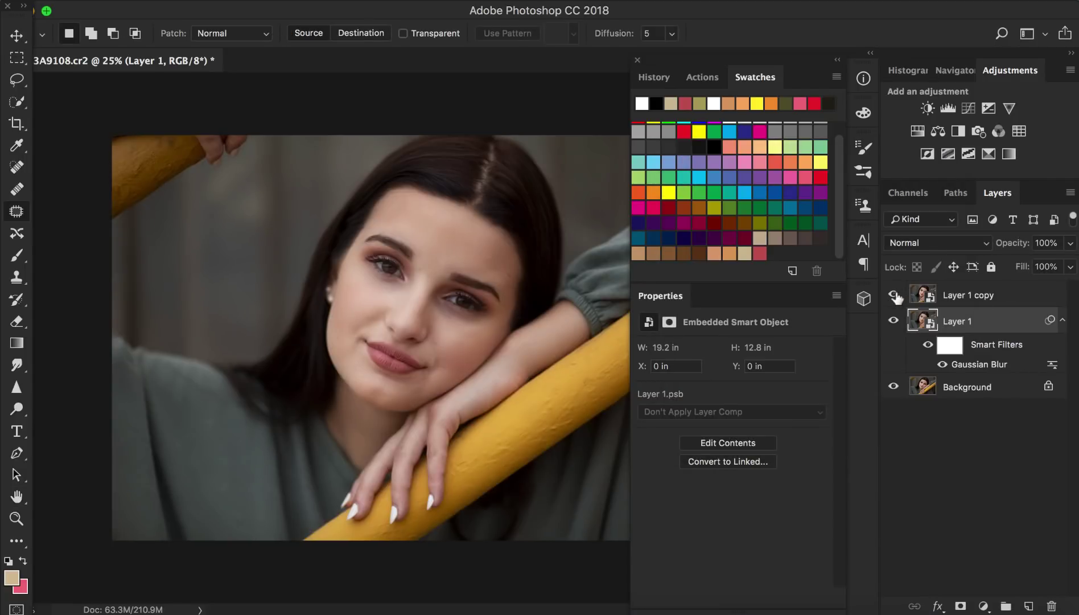
left_click(1000, 296)
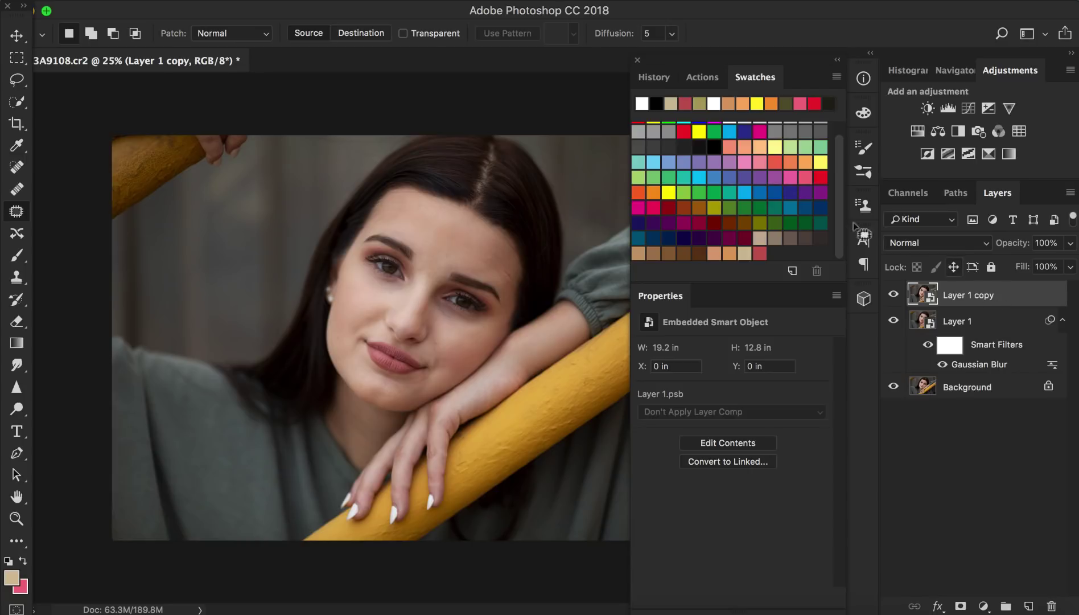
left_click(455, 10)
mouse_move(521, 336)
left_click(694, 356)
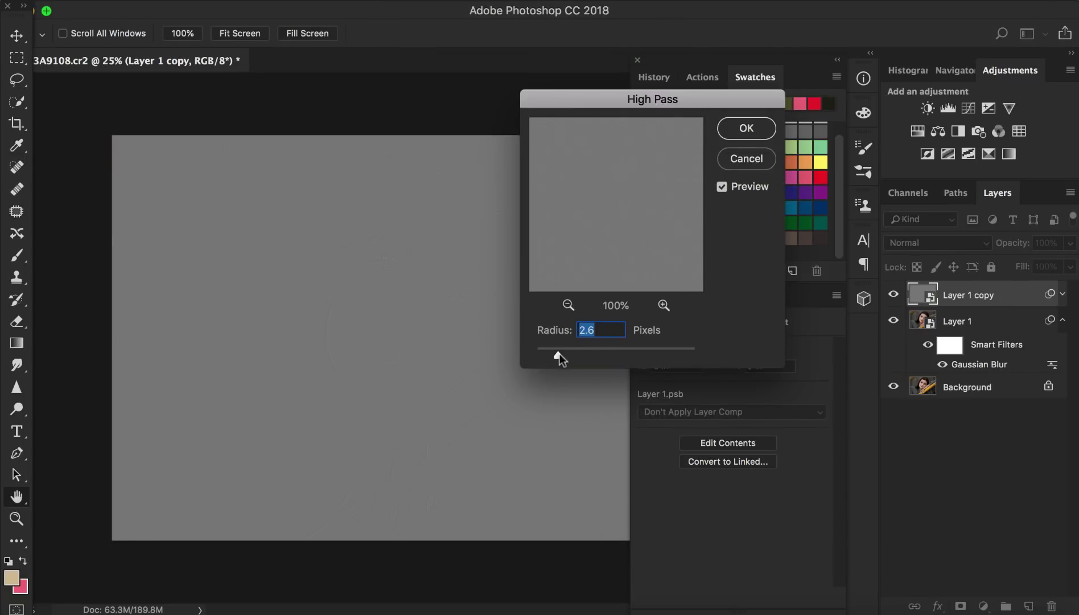
left_click(385, 262)
mouse_move(581, 351)
left_mouse_down()
mouse_move(548, 349)
mouse_move(560, 350)
left_mouse_up()
left_click(756, 130)
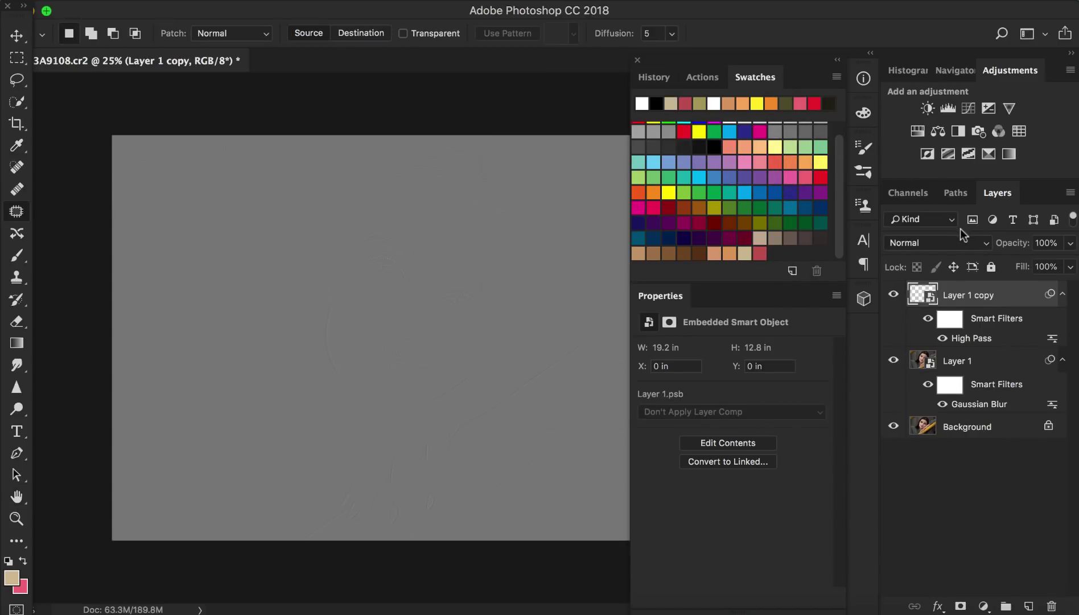
Set Layer 1 copy's blend mode to Hard Light.
left_click(956, 242)
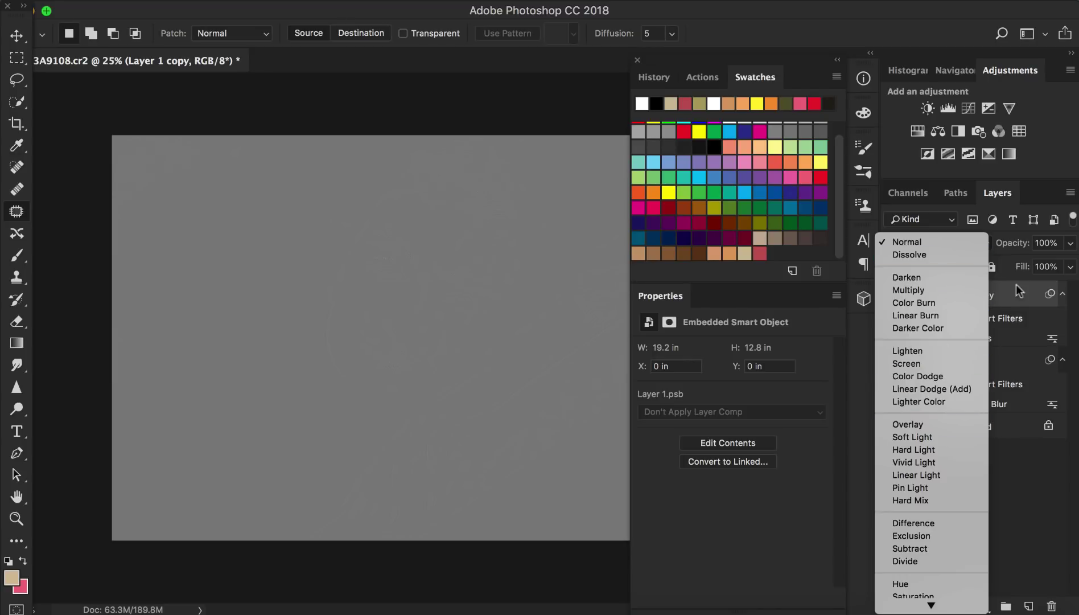
left_click(1019, 290)
left_click(960, 242)
left_click(913, 450)
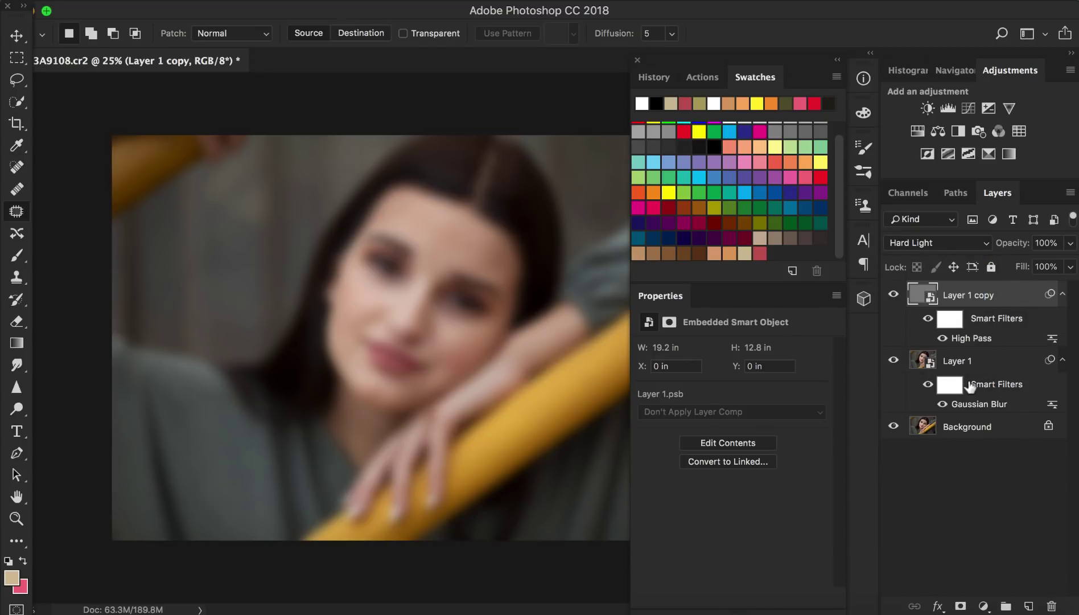
Group Layer 1 and Layer 1 copy into Group 1 and give it an inverted, hide-all mask.
left_click(1015, 357)
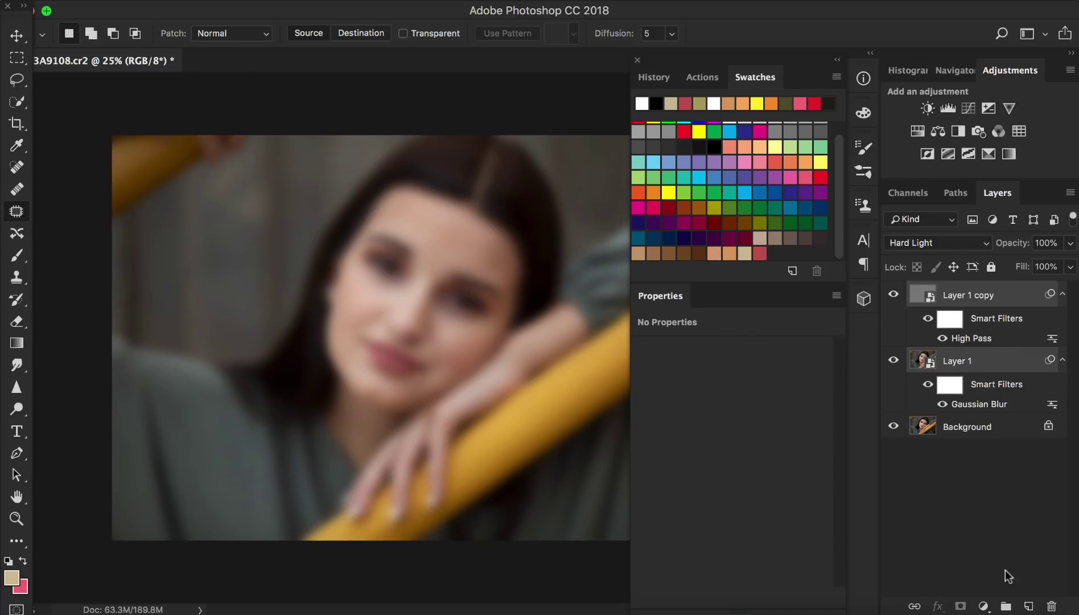
left_click(1005, 605)
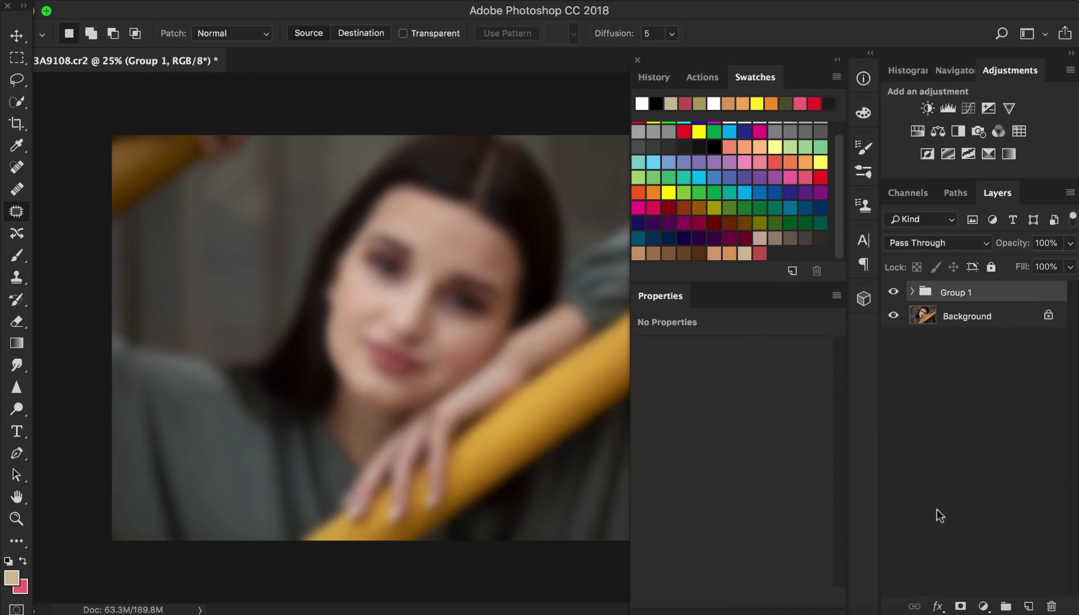
left_click(960, 605)
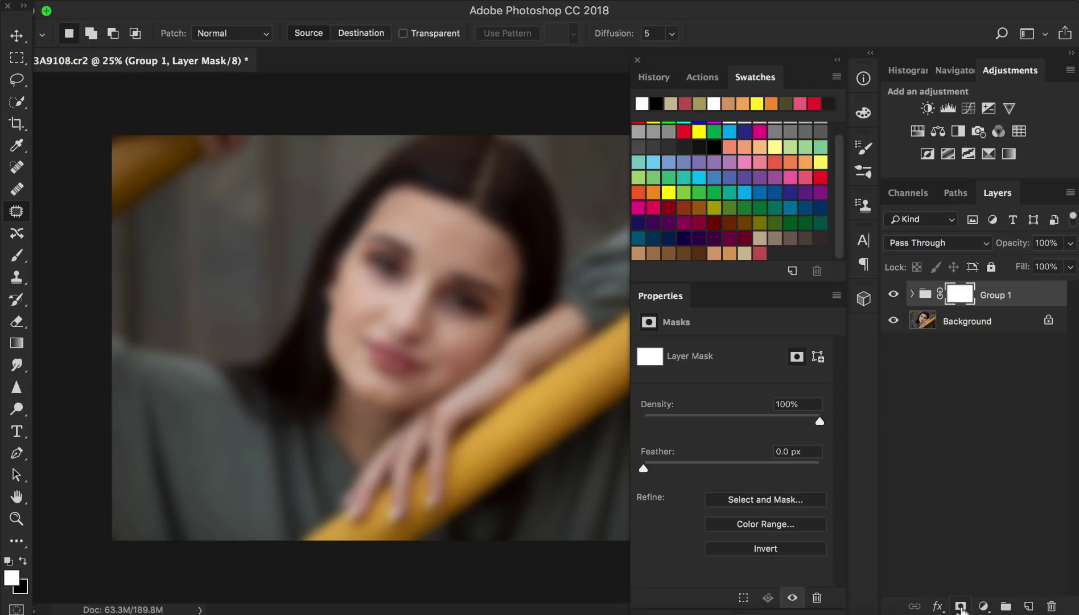
key("super+i")
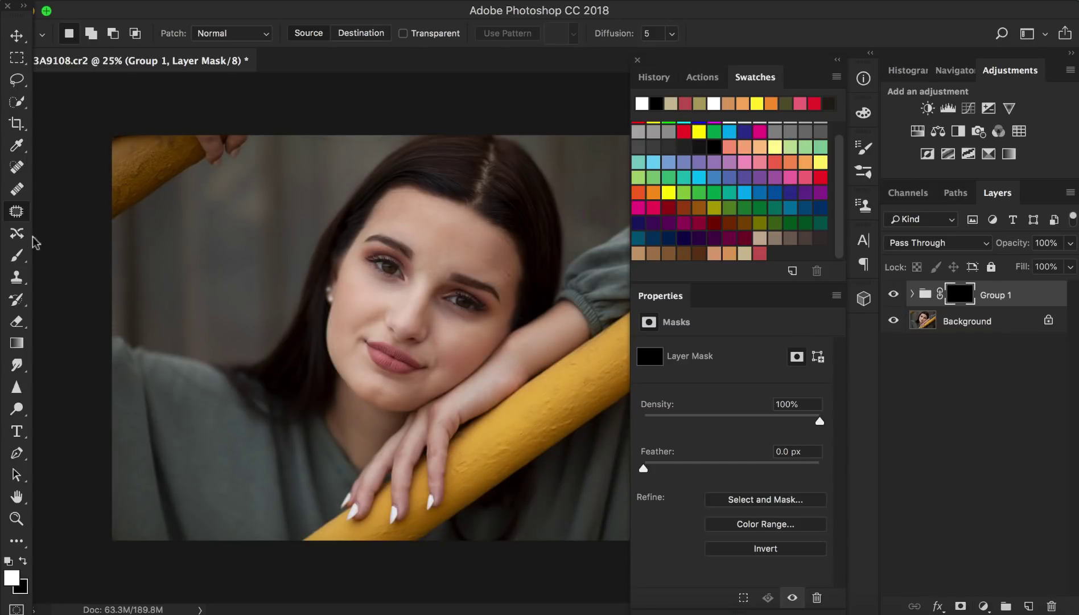
left_click(16, 257)
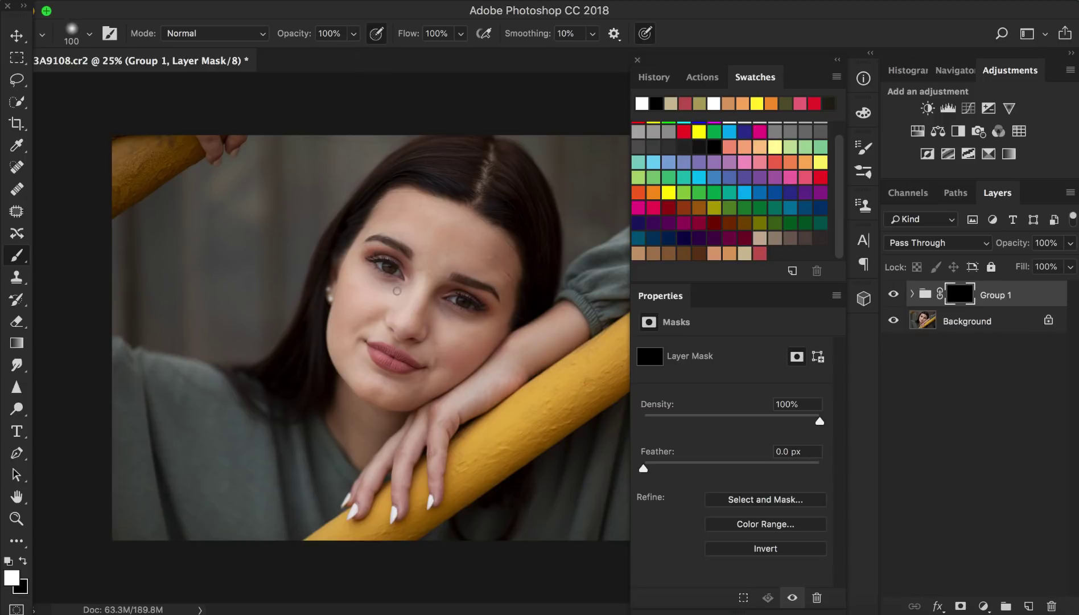
Set white as foreground and paint the smoothing across the forehead with a 250 brush.
left_click(21, 586)
left_click(981, 341)
key("x")
key("x")
key("x")
key("x")
scroll(446, 270, "up", 2)
scroll(461, 299, "up", 3)
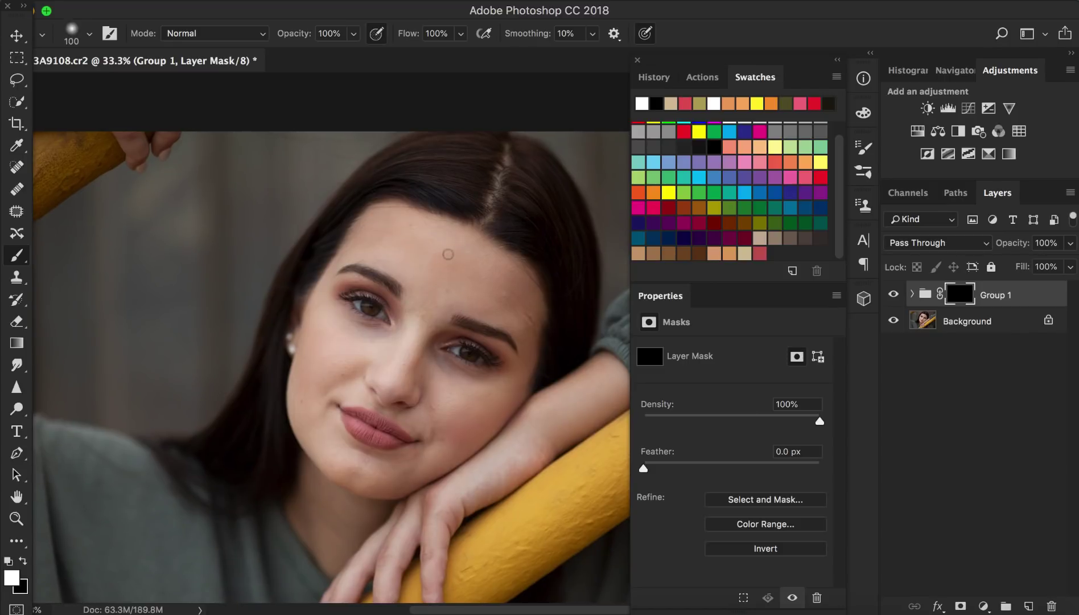
key("bracketright")
key("bracketright")
key("bracketright")
key("bracketright")
key("bracketright")
key("bracketright")
mouse_move(429, 307)
left_mouse_down()
mouse_move(481, 281)
mouse_move(512, 304)
left_mouse_up()
key("bracketleft")
key("bracketleft")
key("bracketleft")
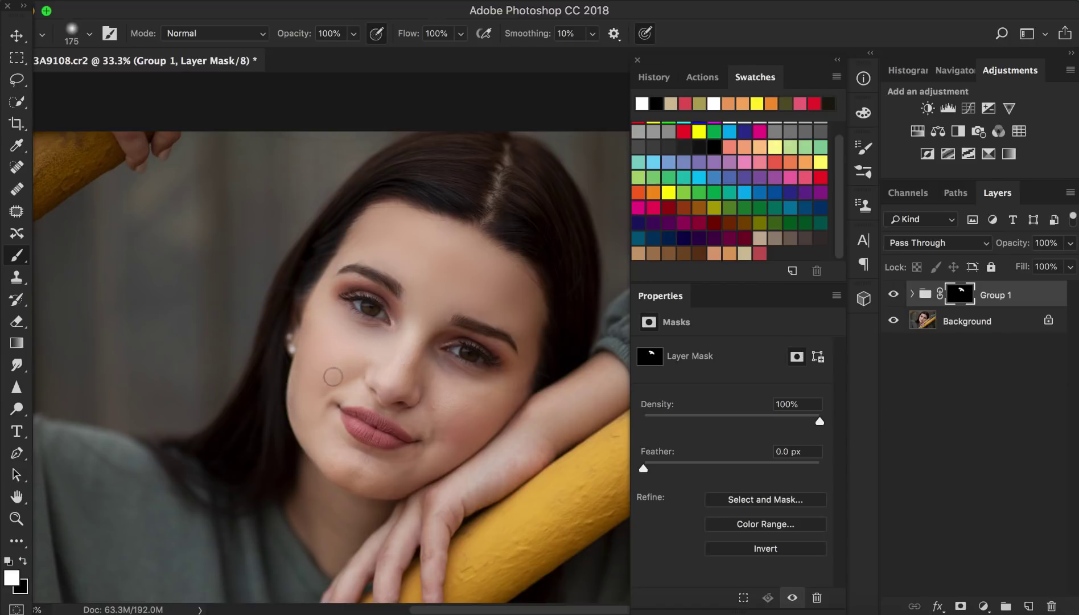
Paint smoothing over the chin, lower cheek and beside the nose with a 200 brush.
scroll(341, 368, "up", 2)
scroll(336, 376, "up", 1)
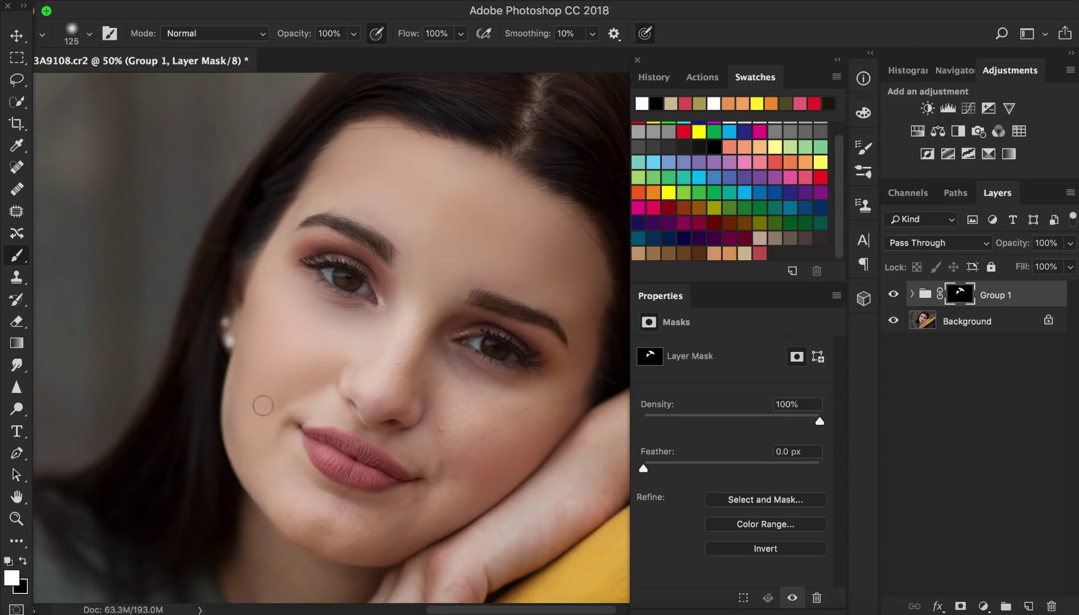
key("x")
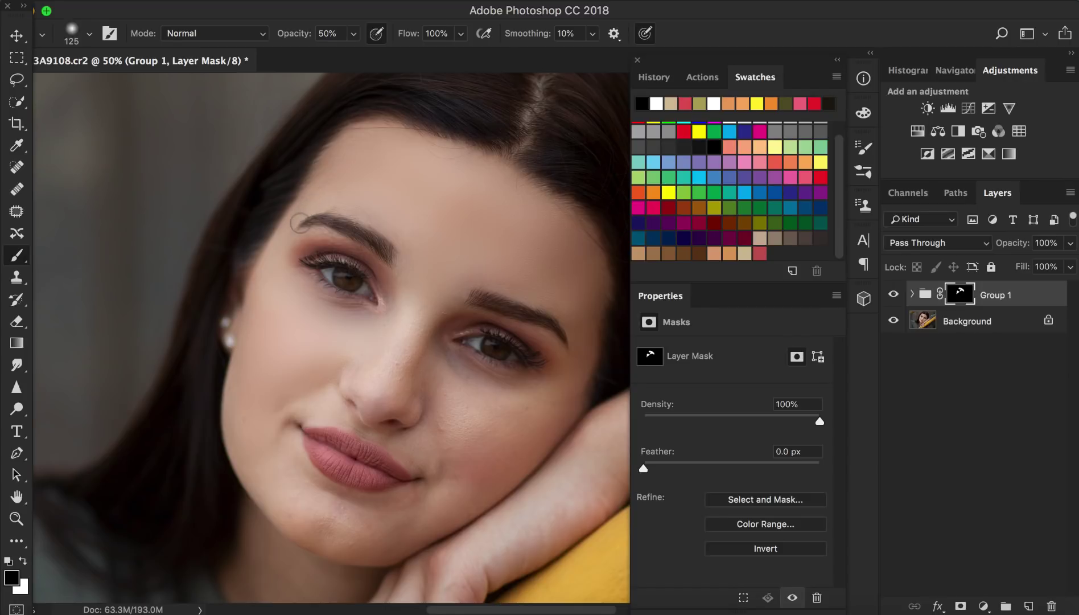
key("x")
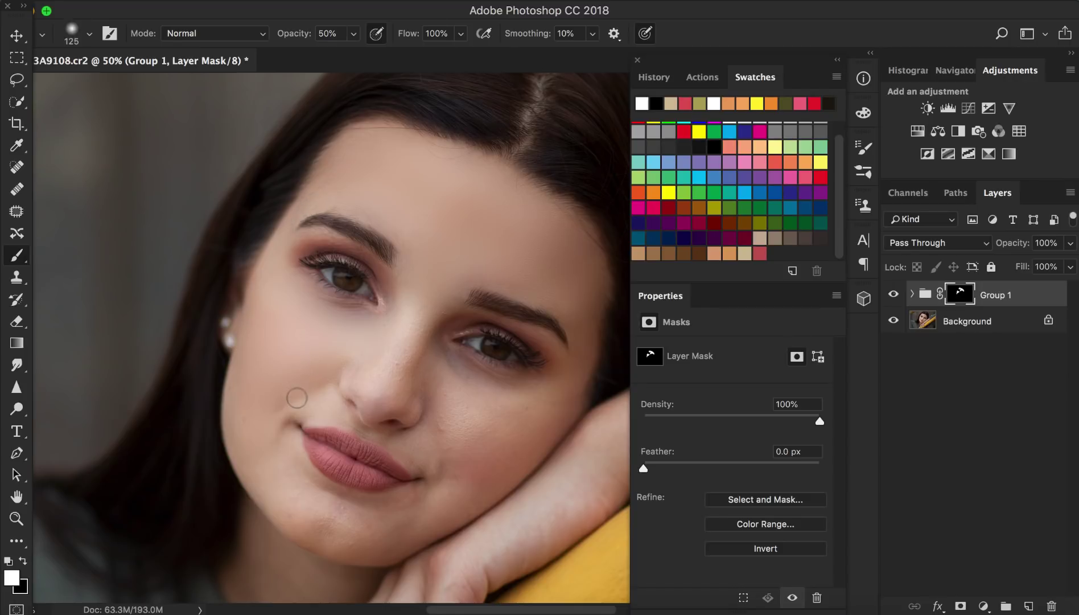
left_click(312, 505)
key("bracketright")
key("bracketright")
key("bracketright")
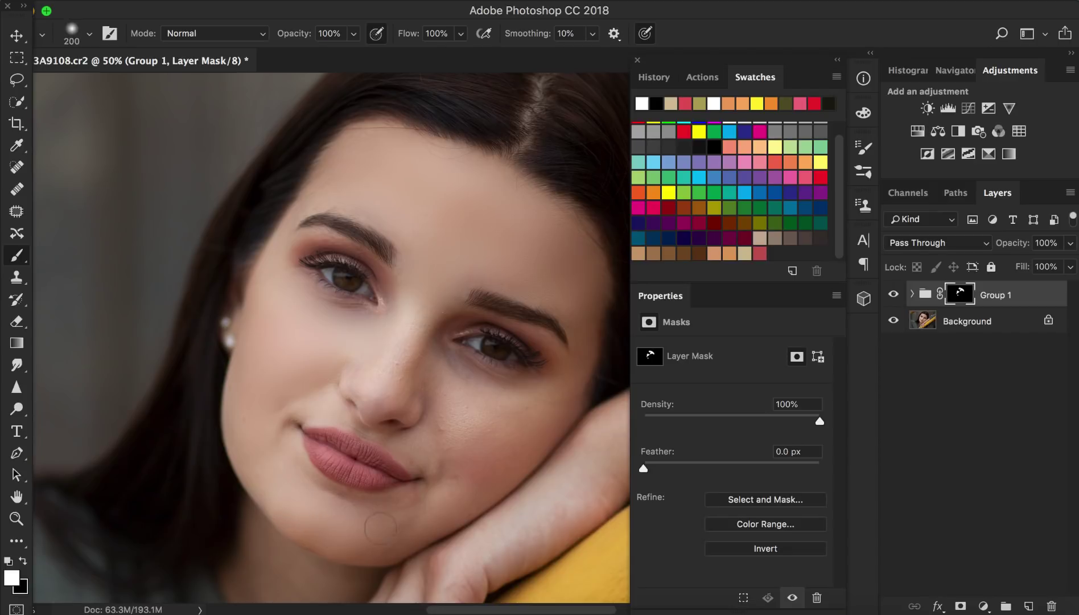
mouse_move(391, 528)
left_mouse_down()
mouse_move(483, 454)
mouse_move(465, 399)
left_mouse_up()
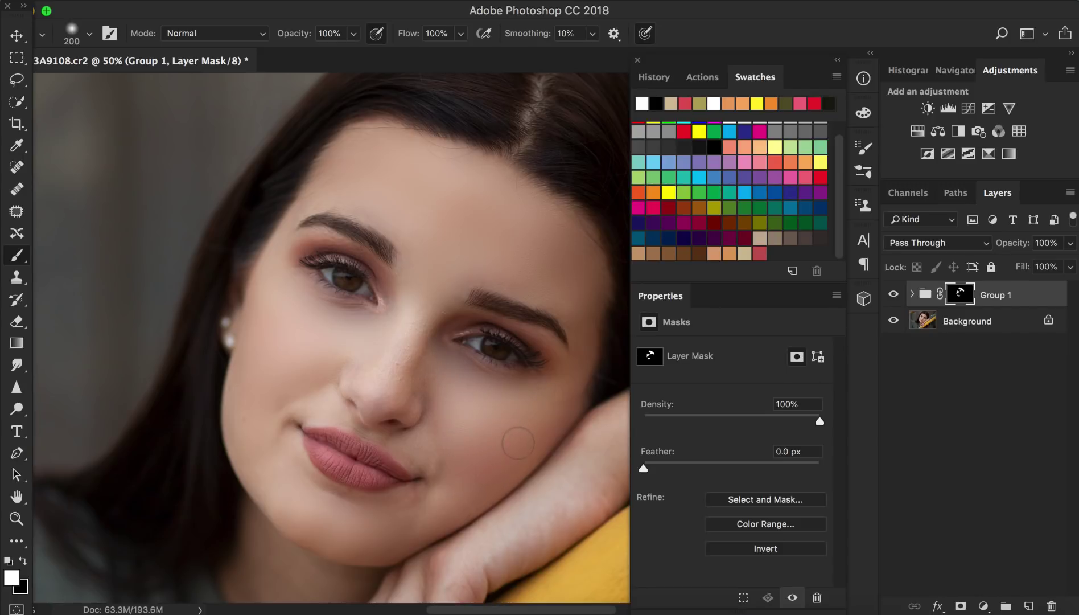
mouse_move(557, 396)
left_mouse_down()
mouse_move(527, 394)
mouse_move(534, 311)
left_mouse_up()
At 50% brush opacity, paint smoothing over the nose bridge and side of the nose.
key("5")
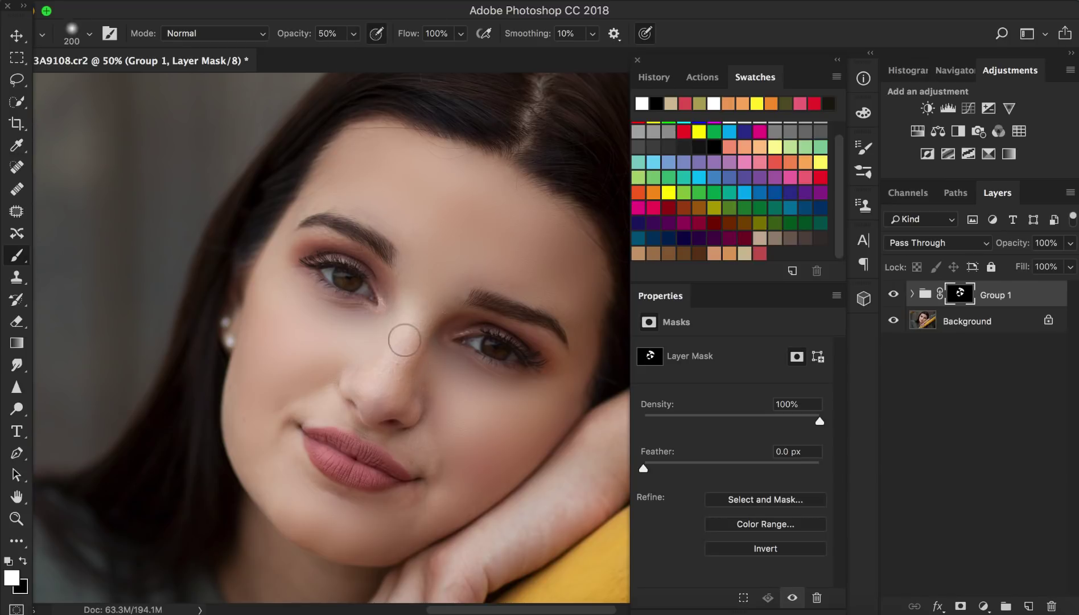
mouse_move(404, 340)
left_mouse_down()
mouse_move(421, 317)
mouse_move(391, 345)
mouse_move(412, 320)
mouse_move(398, 349)
mouse_move(401, 384)
mouse_move(424, 332)
left_mouse_up()
mouse_move(421, 375)
left_mouse_down()
mouse_move(441, 428)
mouse_move(433, 436)
mouse_move(325, 434)
mouse_move(359, 342)
mouse_move(405, 297)
mouse_move(402, 282)
mouse_move(343, 232)
left_mouse_up()
scroll(305, 248, "up", 1)
key("bracketleft")
key("bracketleft")
key("bracketleft")
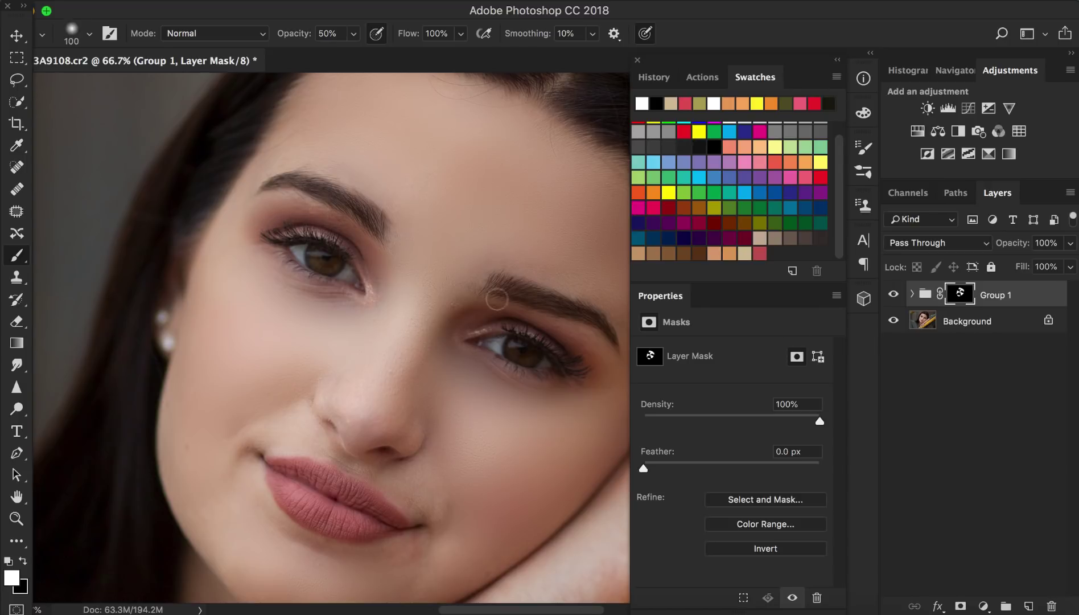
scroll(452, 423, "down", 5)
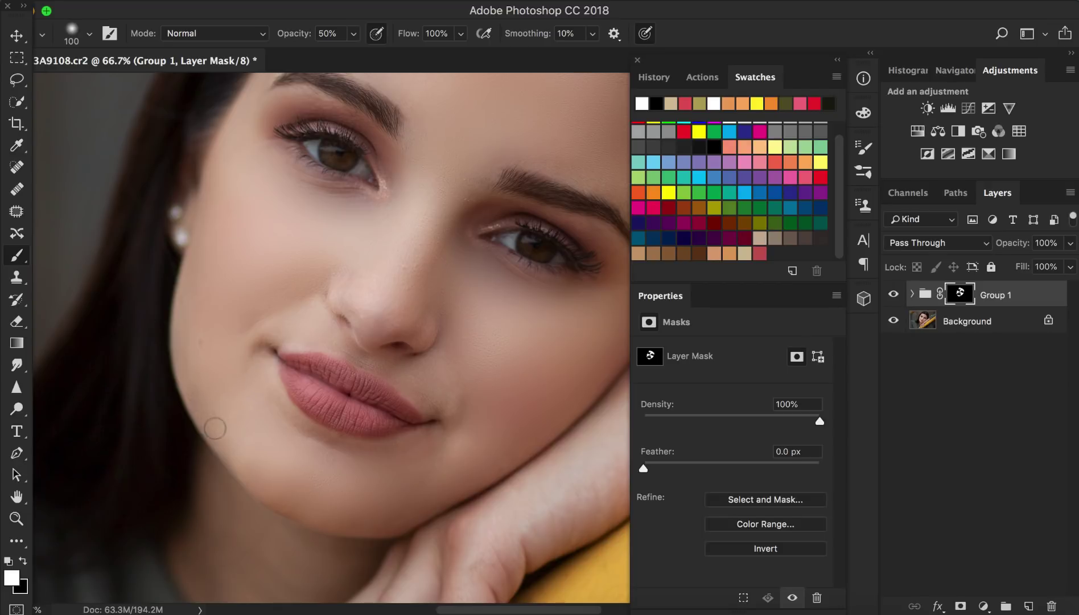
Paint smoothing onto the outer cheek with a 300 brush, then shrink it to 175.
key("x")
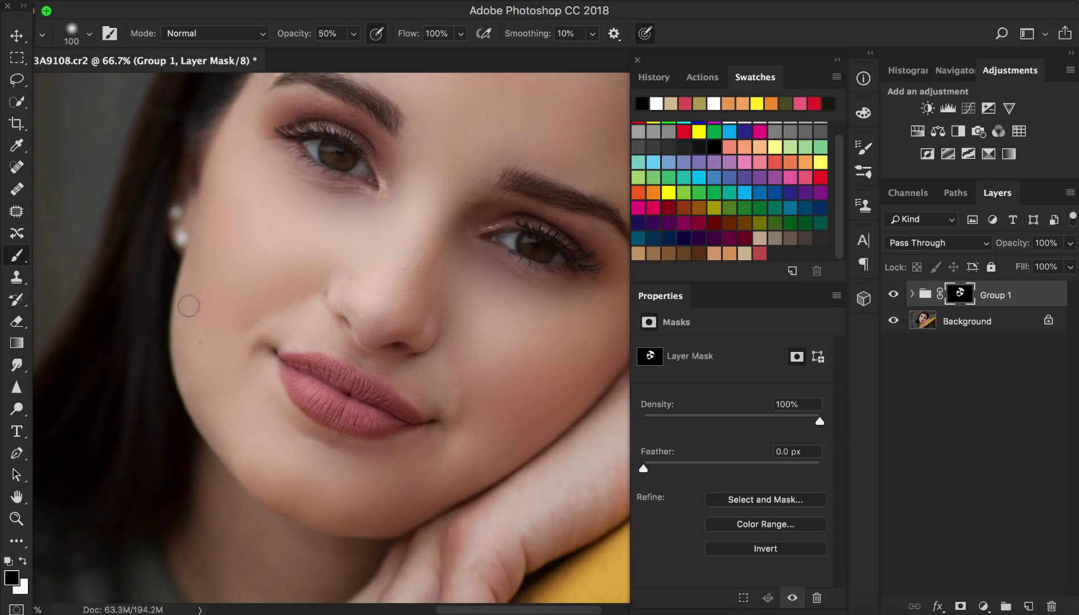
key("x")
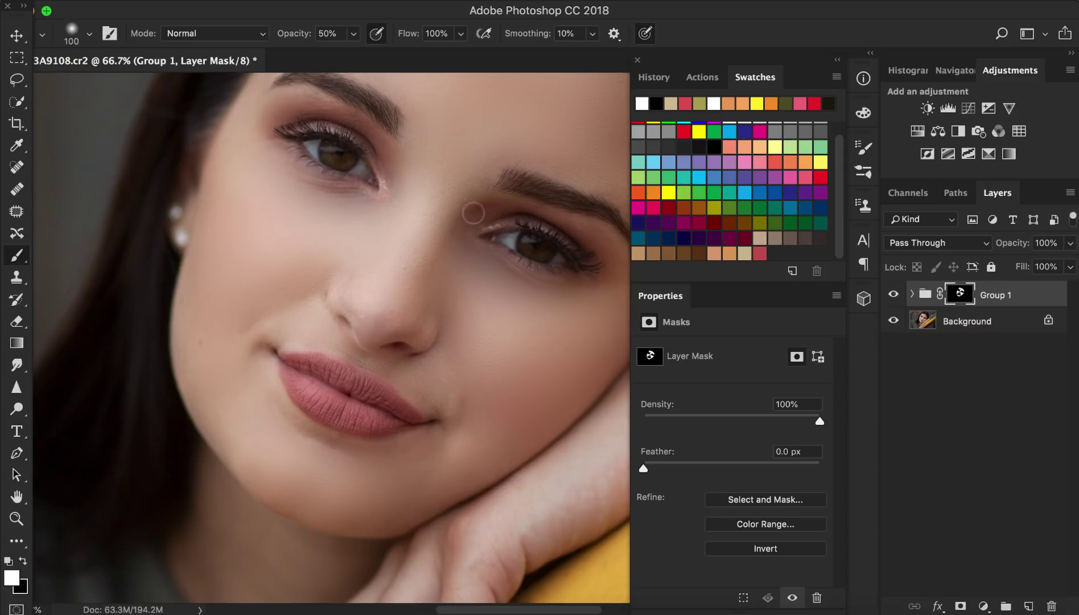
scroll(408, 221, "up", 3)
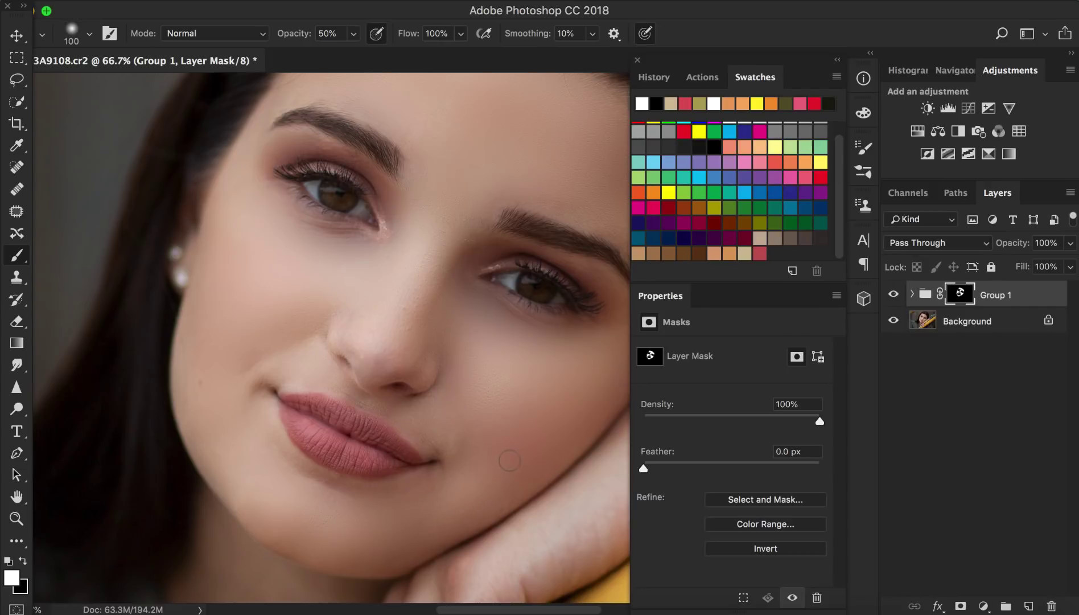
scroll(509, 460, "up", 1)
scroll(510, 460, "right", 1)
key("bracketright")
key("bracketright")
key("bracketright")
key("bracketright")
key("bracketright")
key("bracketright")
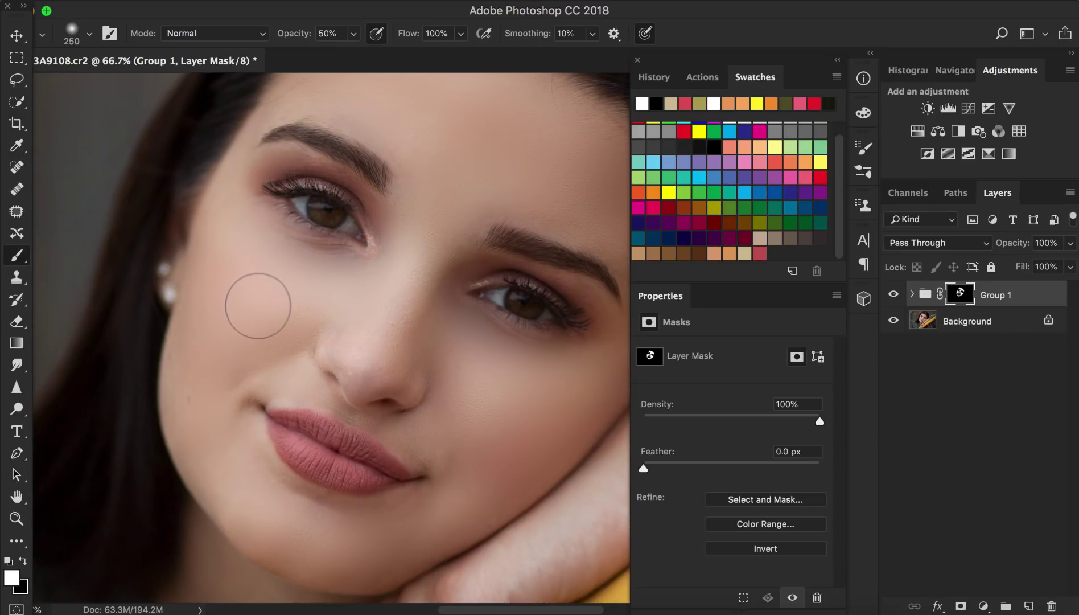
mouse_move(257, 305)
left_mouse_down()
mouse_move(245, 250)
mouse_move(226, 296)
left_mouse_up()
key("bracketleft")
key("bracketleft")
key("bracketleft")
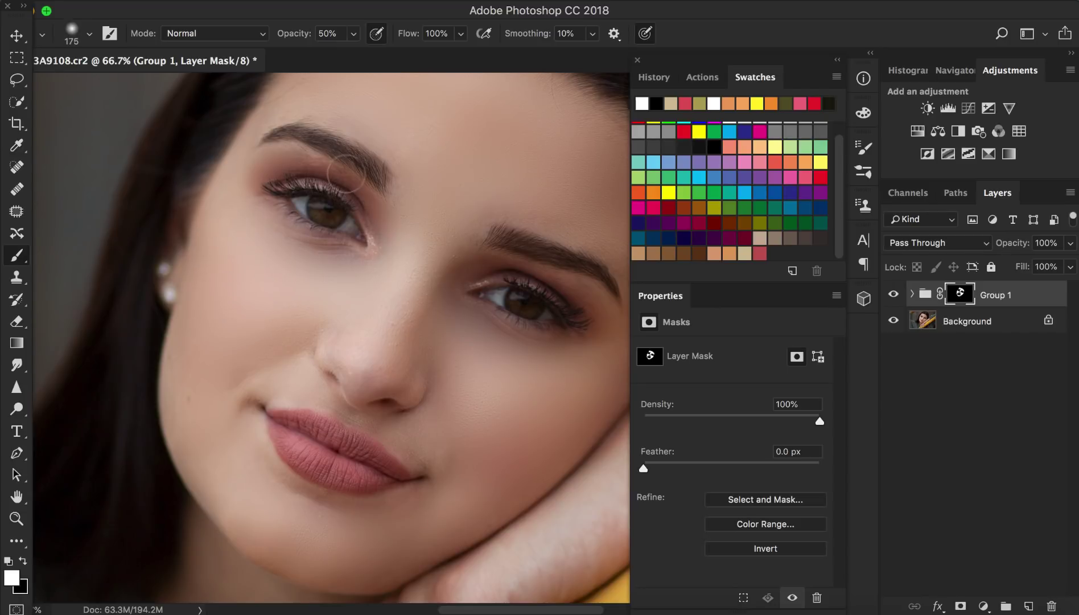
Pan around the portrait to check the smoothed skin.
scroll(467, 202, "right", 1)
scroll(481, 239, "right", 5)
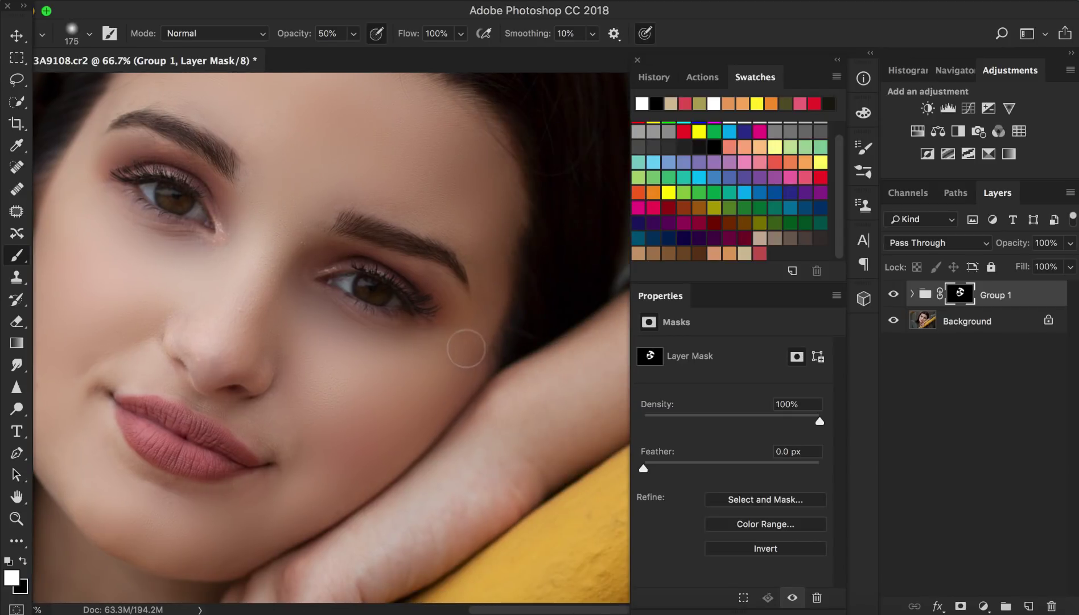
scroll(470, 333, "left", 5)
scroll(470, 334, "down", 2)
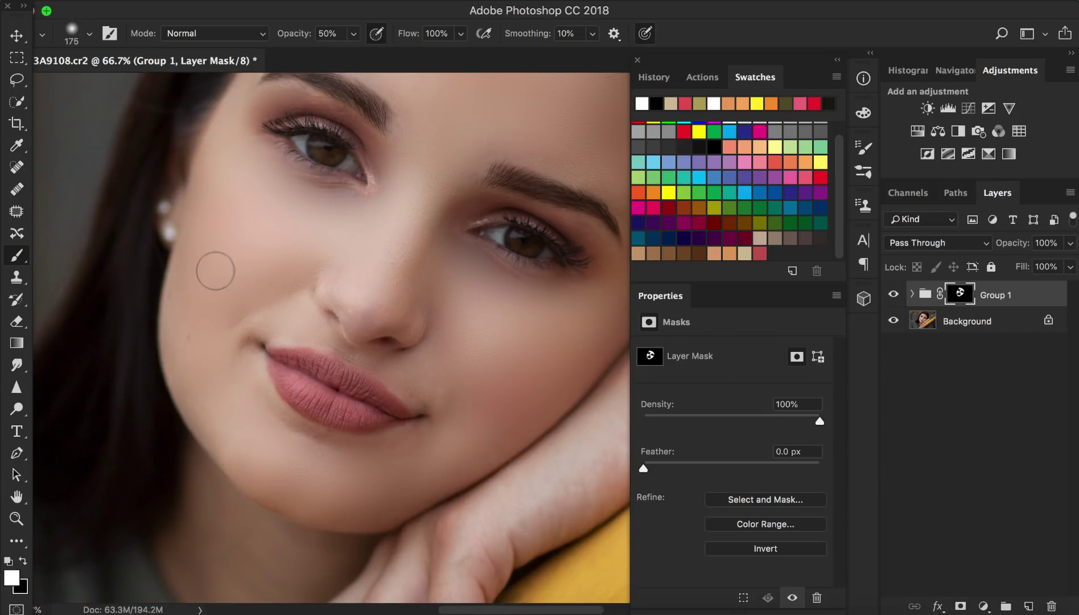
scroll(302, 239, "right", 2)
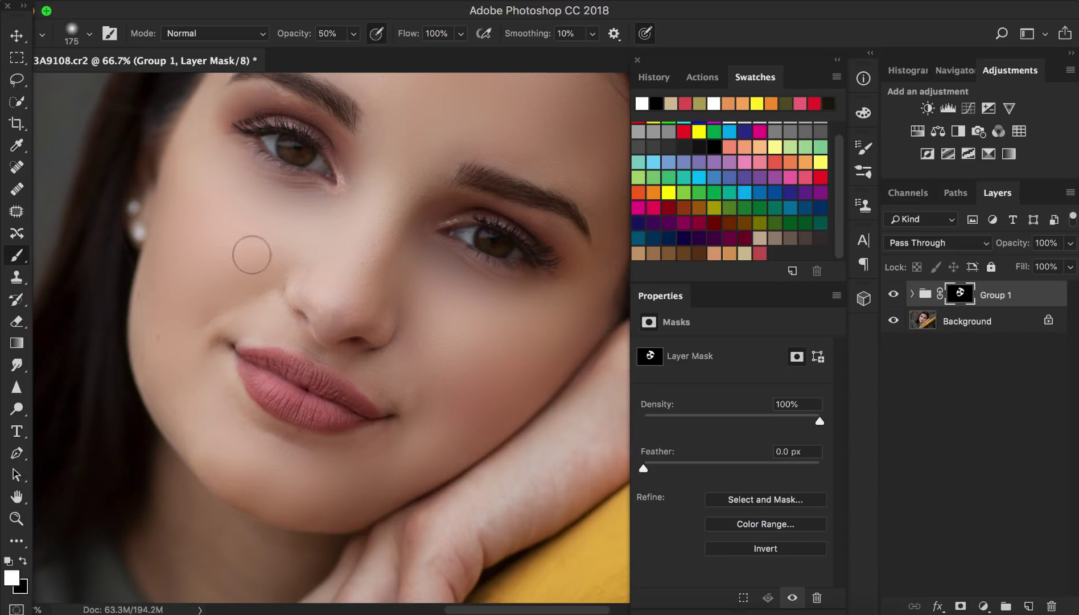
scroll(267, 250, "down", 5)
scroll(256, 341, "right", 2)
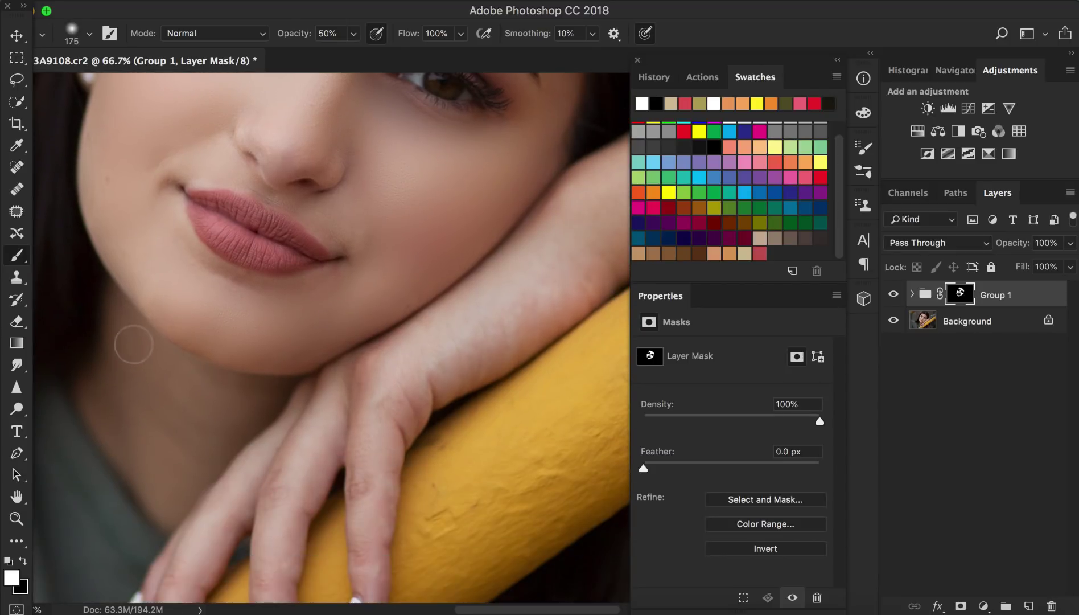
scroll(165, 456, "right", 8)
scroll(216, 438, "up", 4)
scroll(342, 399, "down", 5)
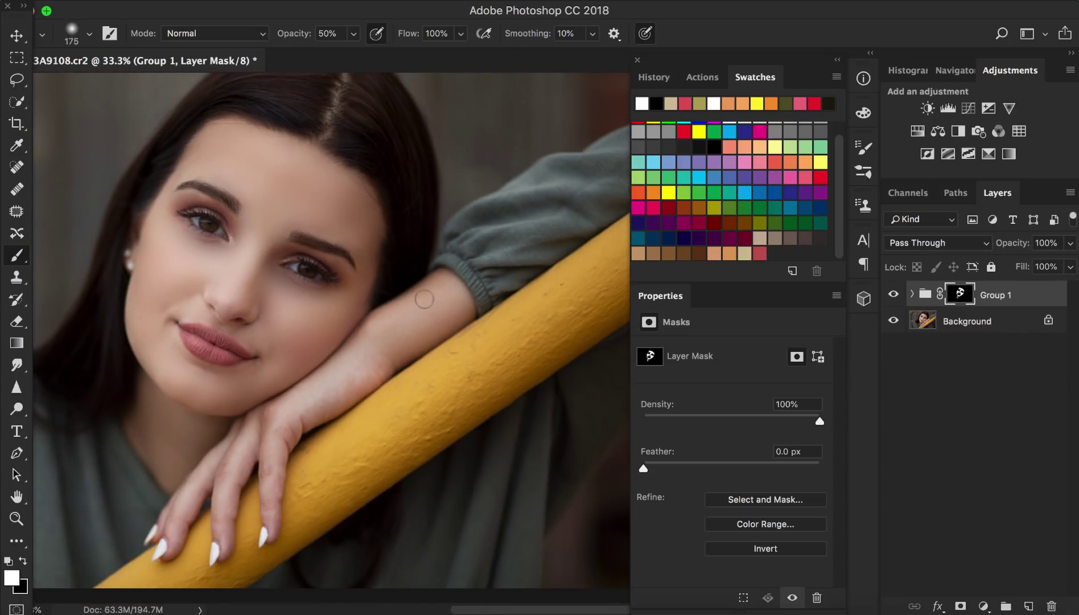
With a 300 brush, paint the smoothing down the forearm and hand on the mask.
key("bracketright")
key("bracketright")
key("bracketright")
left_click_drag(435, 301, 316, 393)
mouse_move(366, 360)
left_mouse_down()
mouse_move(262, 434)
mouse_move(278, 435)
mouse_move(269, 505)
left_mouse_up()
key("p")
key("b")
Zoom in on the face, shrink the brush to 150, then return to a 33.3% view.
key("super+plus")
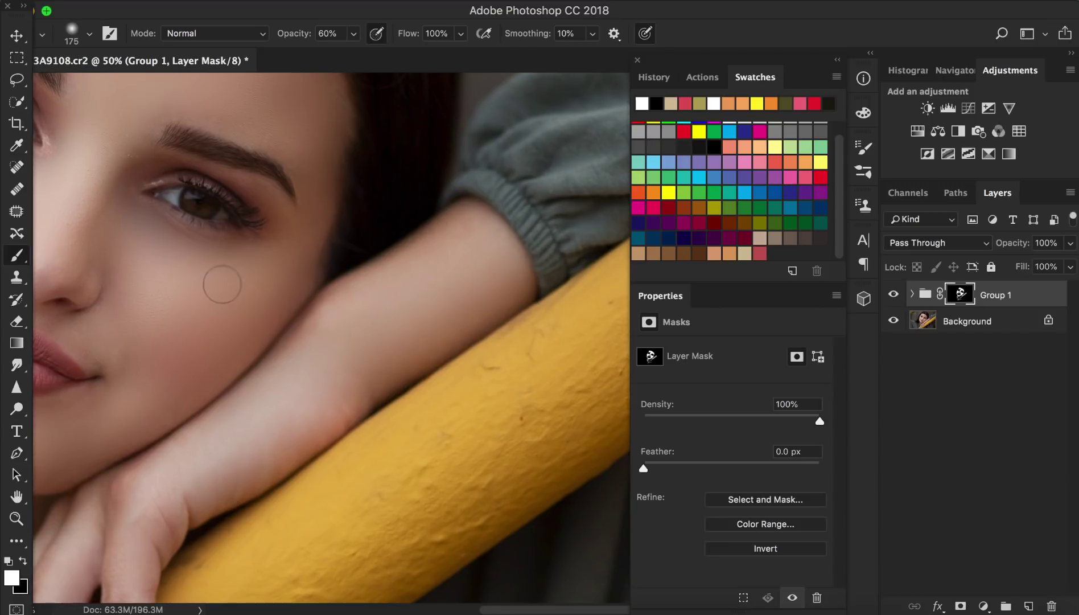
key("super+plus")
scroll(258, 287, "left", 3)
scroll(429, 373, "left", 3)
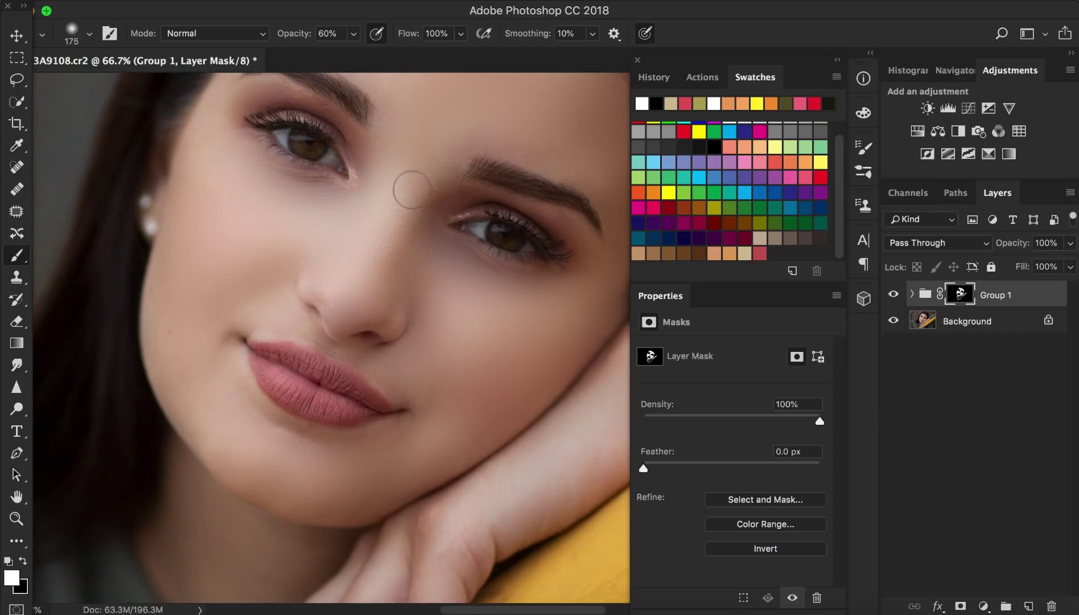
scroll(405, 174, "up", 3)
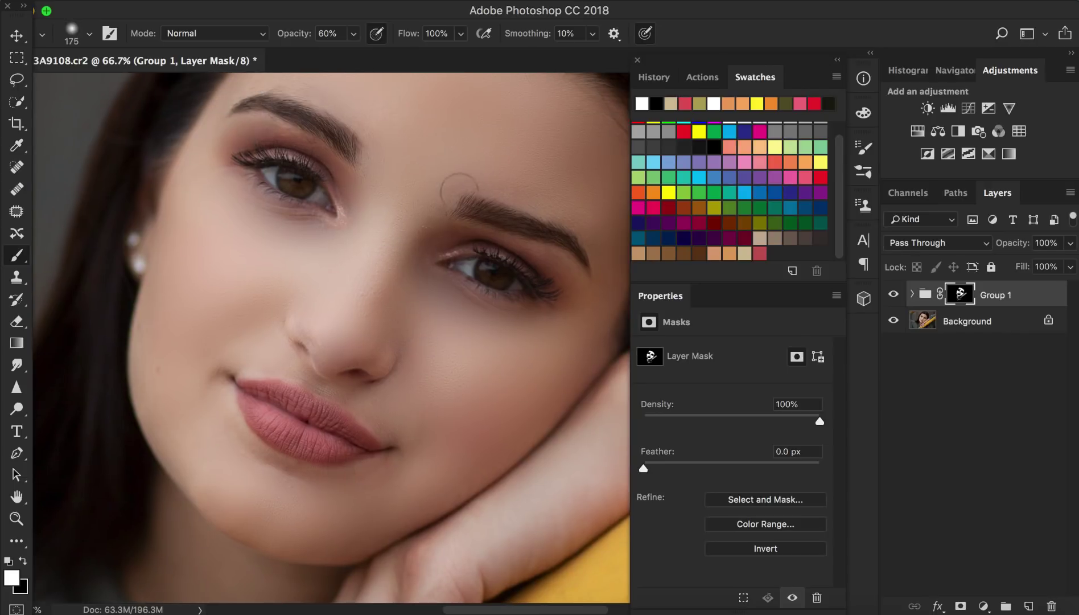
key("bracketleft")
key("ctrl+minus")
key("ctrl+minus")
key("ctrl+minus")
key("ctrl+minus")
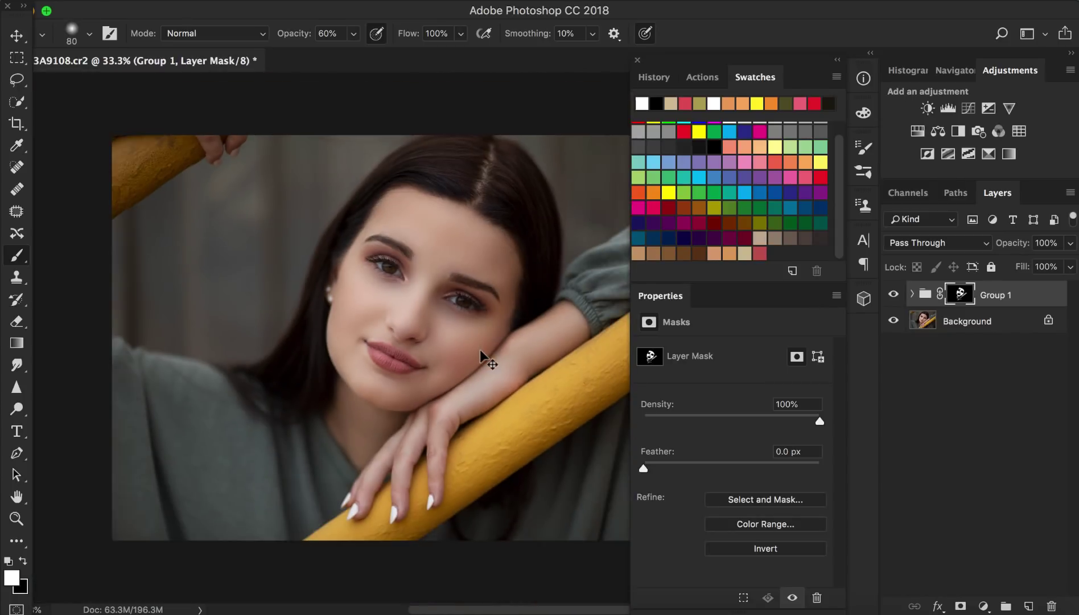
key("ctrl+minus")
key("ctrl+plus")
key("ctrl+plus")
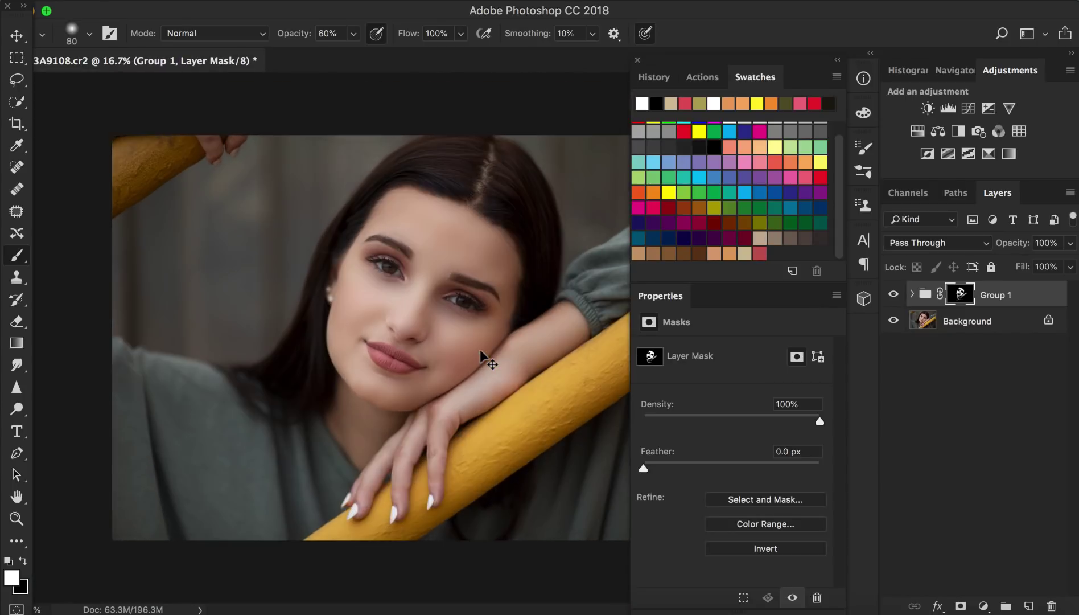
key("ctrl+plus")
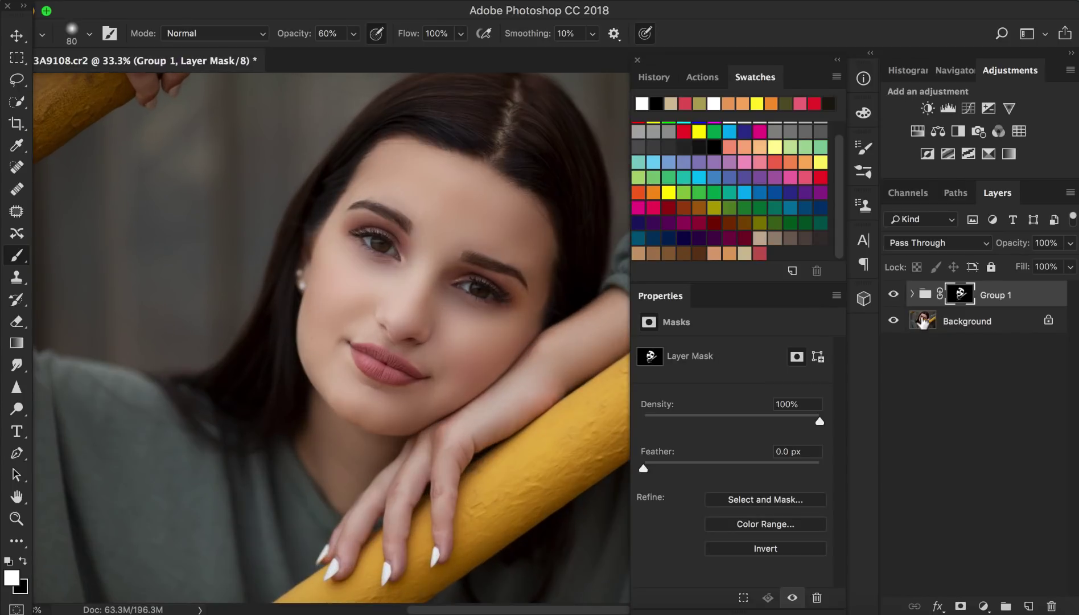
Expand Group 1, select Layer 1 copy, and lower its High Pass radius to 3.7 pixels.
left_click(913, 294)
left_click(1031, 327)
left_click(999, 391)
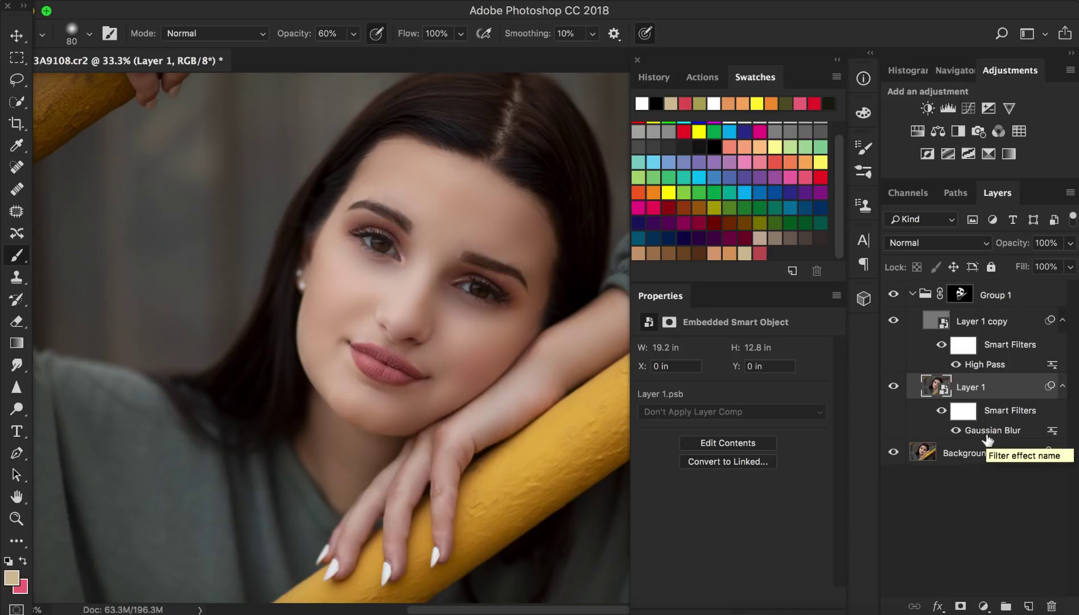
left_click(981, 365)
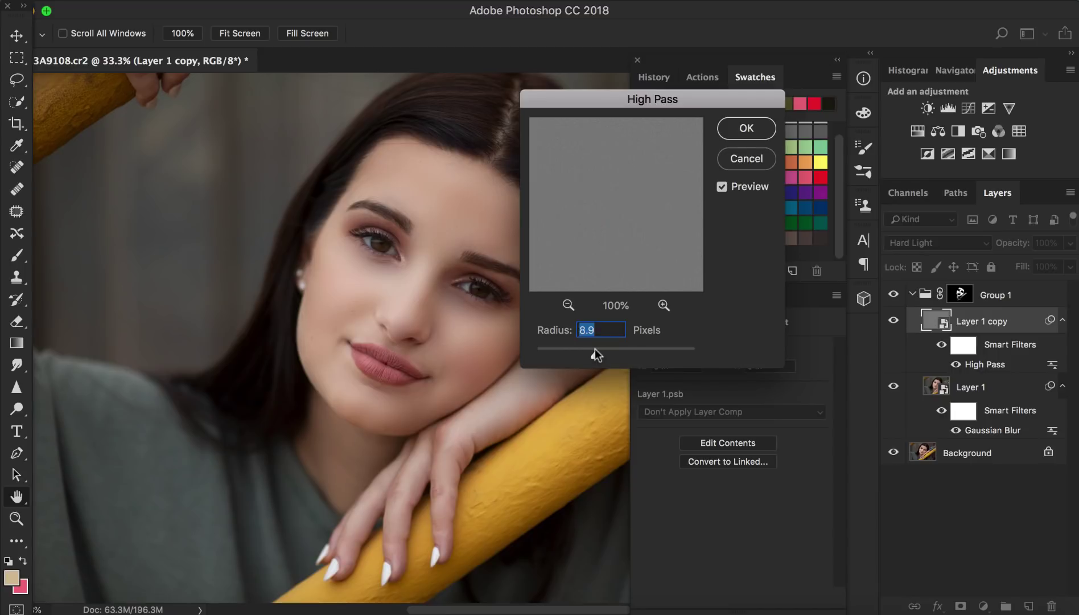
key("ctrl+plus")
scroll(382, 214, "up", 3)
key("ctrl+plus")
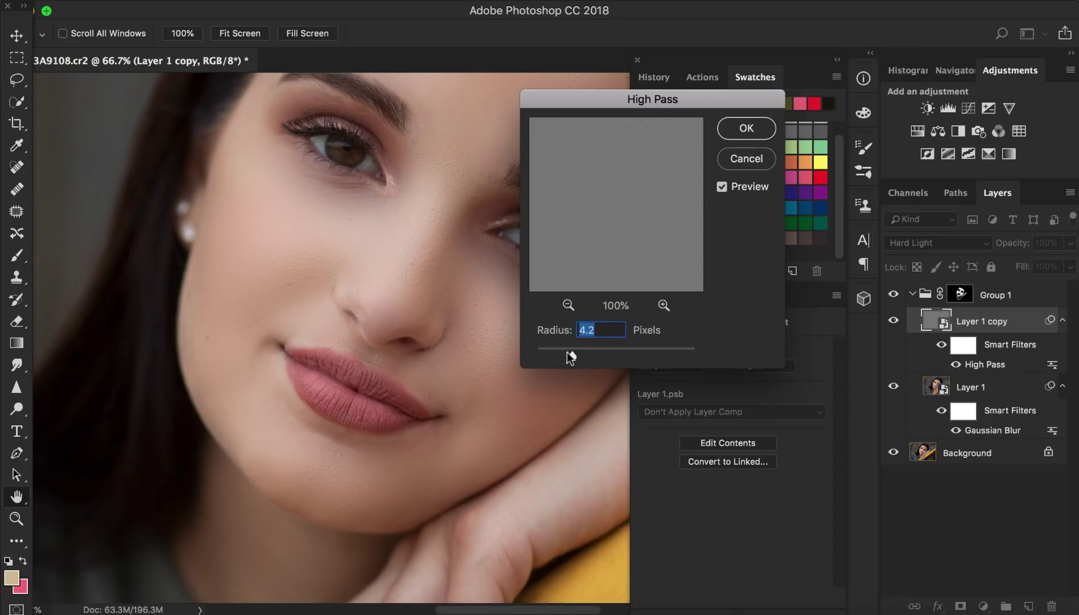
left_click_drag(570, 355, 567, 354)
Apply the High Pass change, set Layer 1's Gaussian Blur radius to 38.8 pixels, and collapse Group 1.
key("Return")
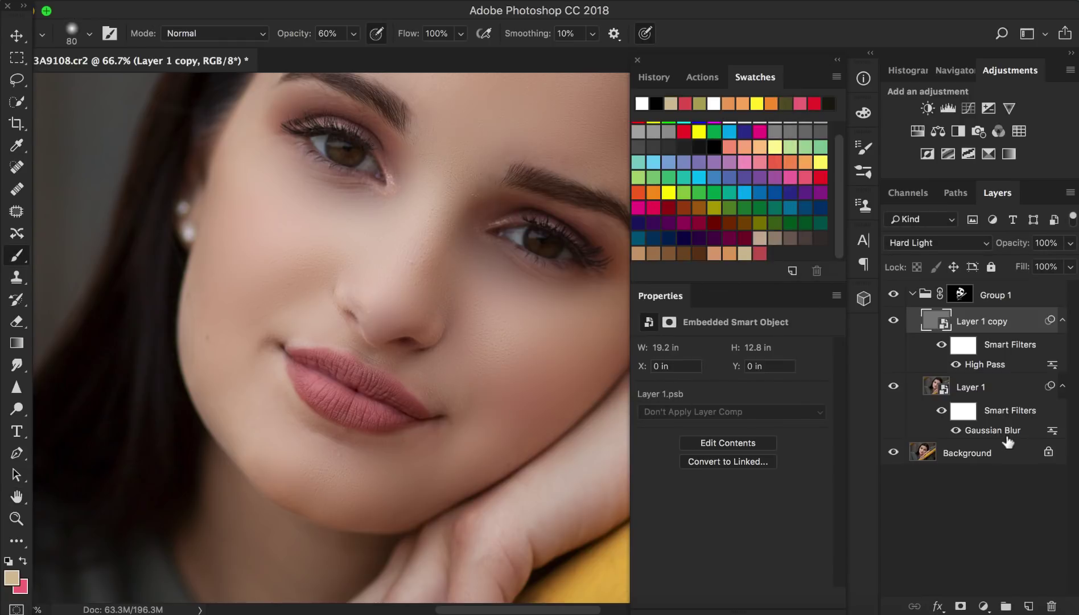
left_click(1008, 435)
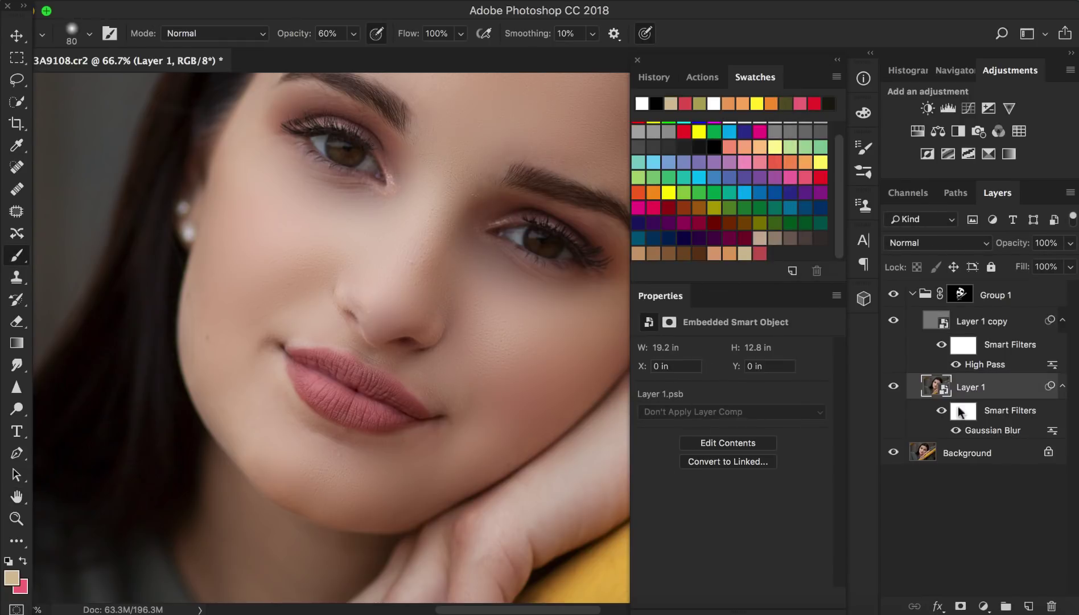
double_click(993, 431)
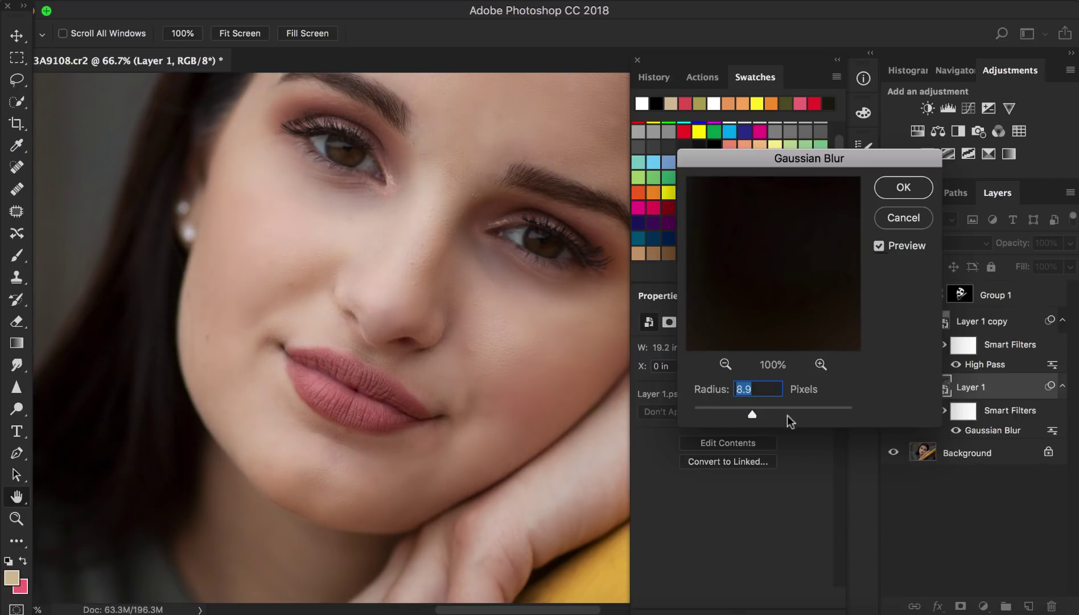
left_click(773, 412)
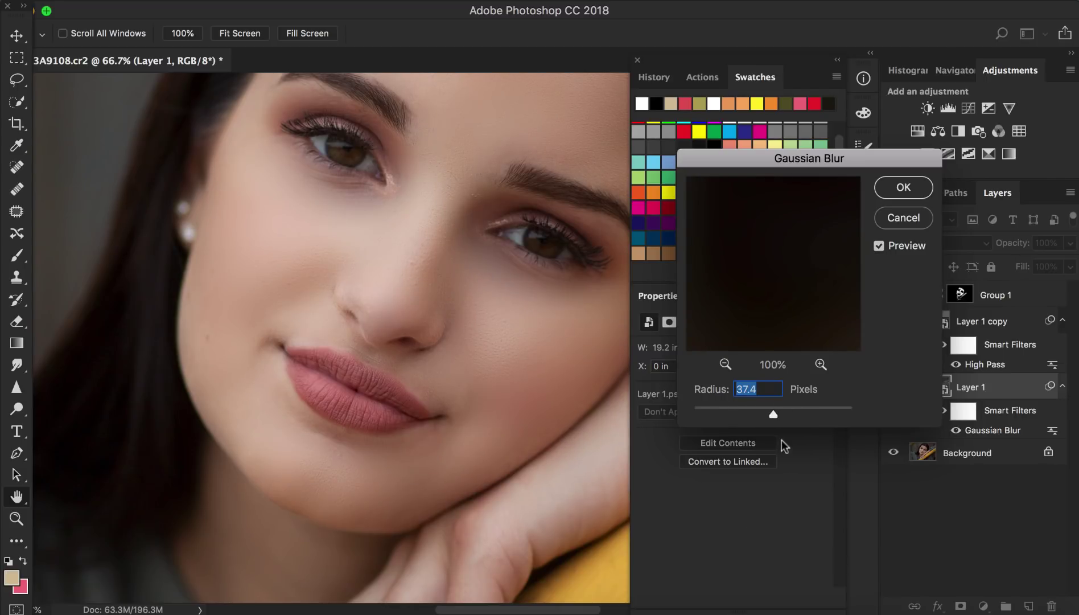
left_click(791, 414)
key("Return")
left_click(913, 295)
Toggle Group 1's visibility off and on twice to compare the portrait with and without smoothing.
key("super+minus")
key("super+minus")
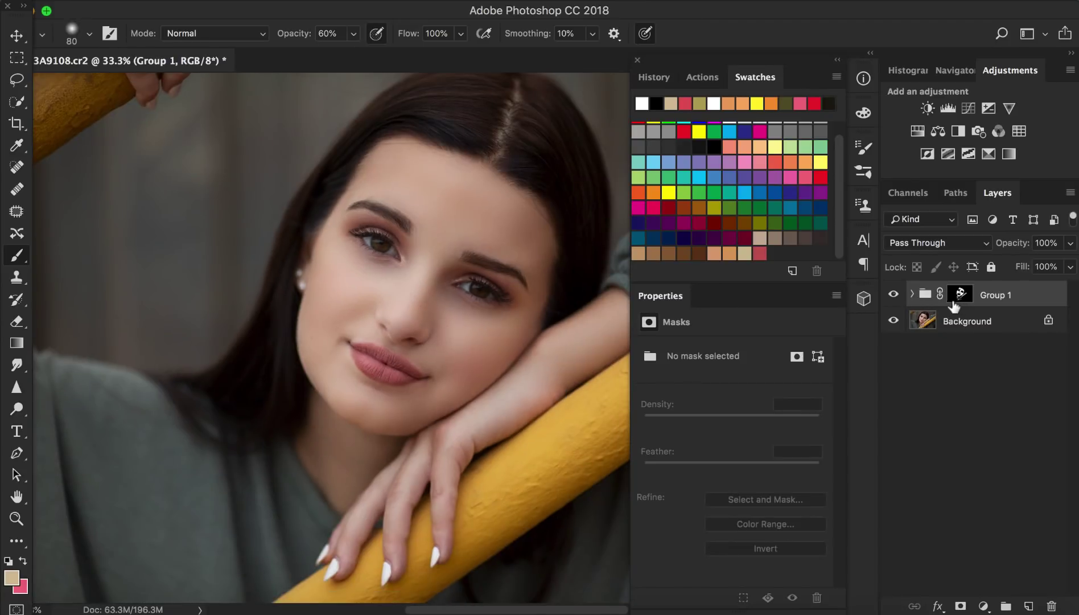
left_click(892, 294)
left_click(892, 296)
left_click(893, 296)
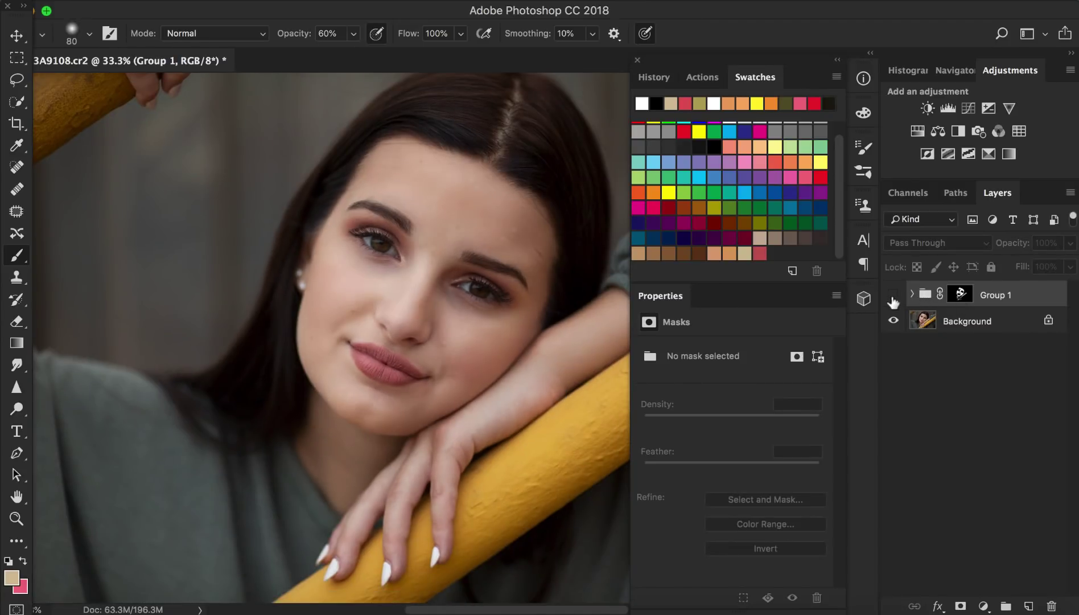
left_click(893, 296)
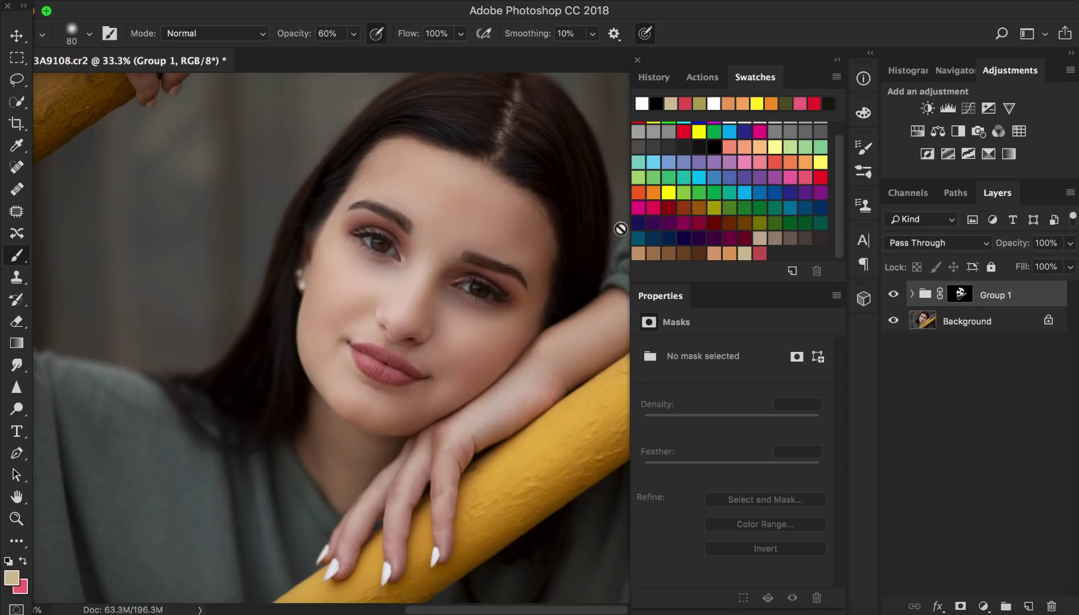
key("super+minus")
key("super+minus")
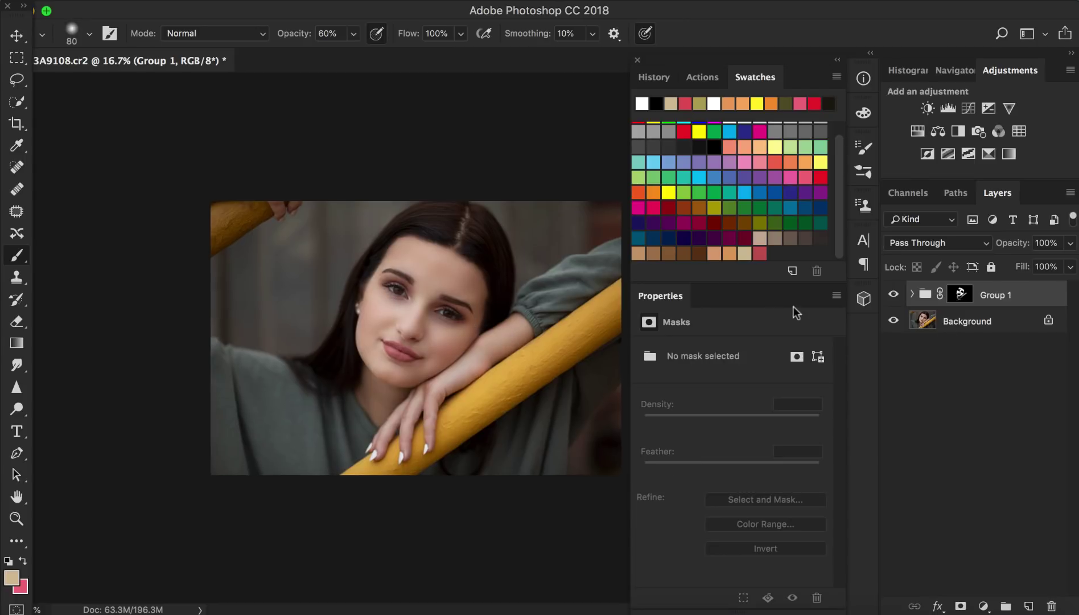
key("super+plus")
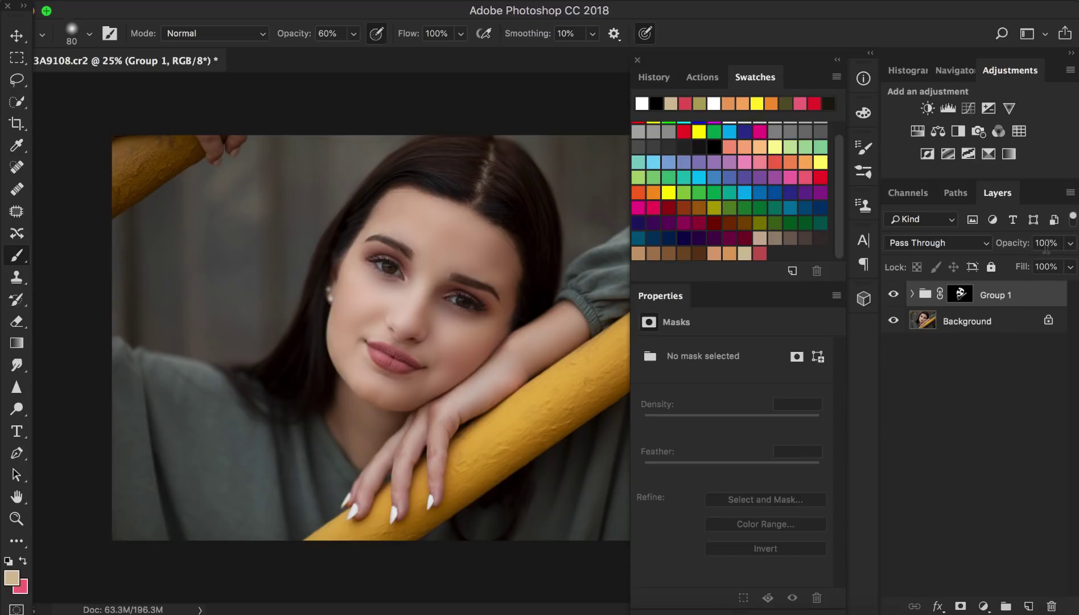
Lower Group 1's opacity to 85% and view the whole portrait.
left_click(1070, 243)
left_click_drag(1053, 266, 1057, 260)
left_click(886, 297)
key("super+minus")
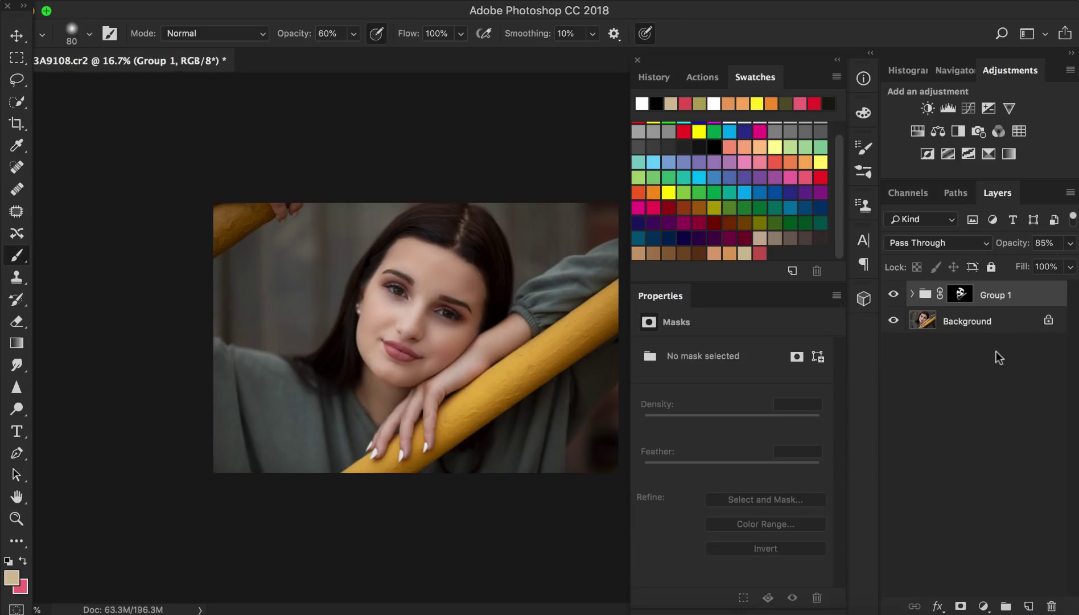